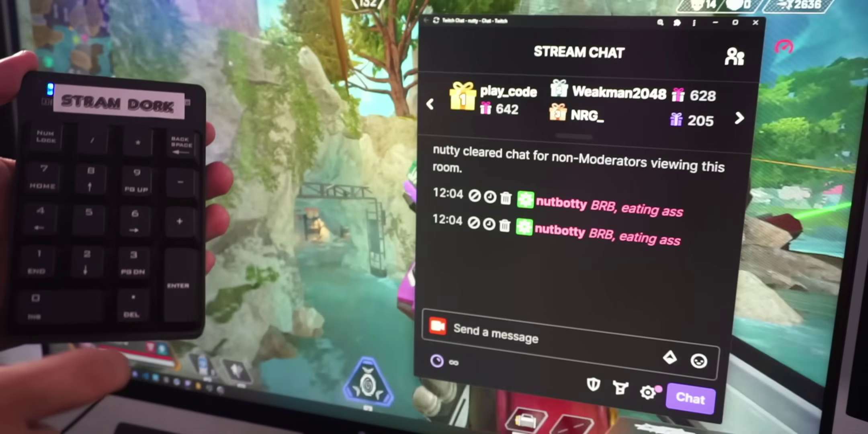
# Fire the BRB Twitch chat message twice, then the OBS mic mute toggle, from the spare keypad.
pyautogui.press('KP_3')
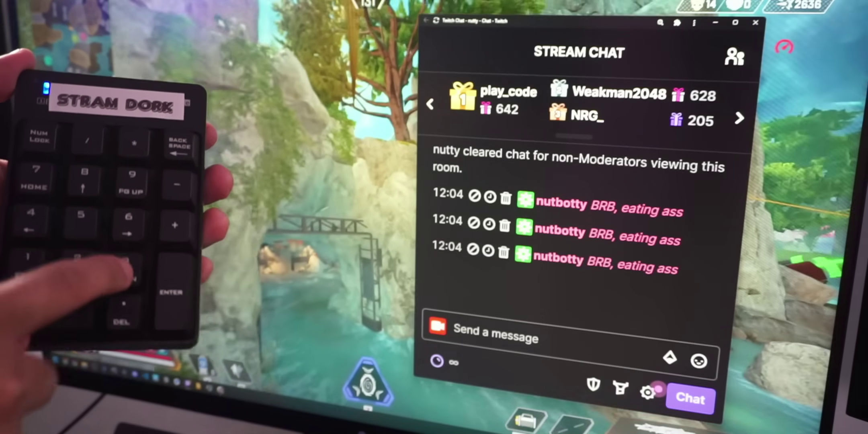
pyautogui.press('KP_3')
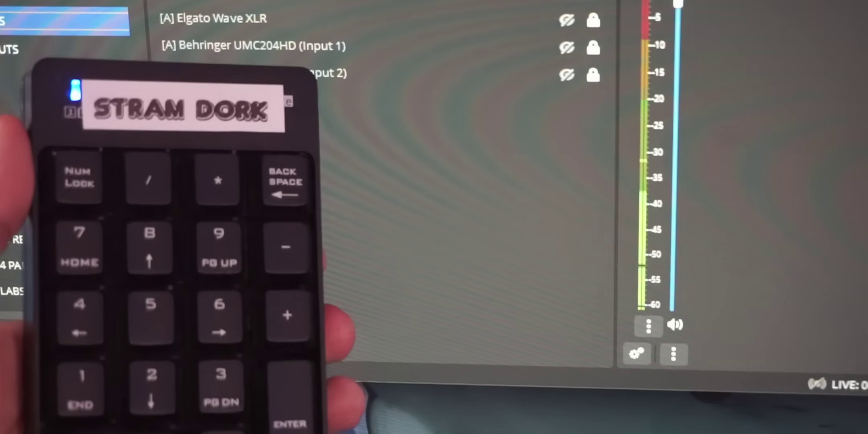
pyautogui.press('KP_5')
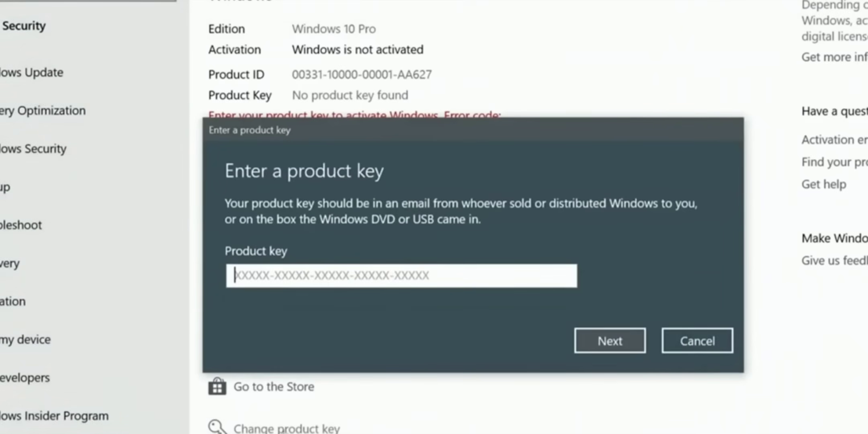
# Paste the Windows product key and submit it for activation.
pyautogui.hotkey('ctrl', 'v')
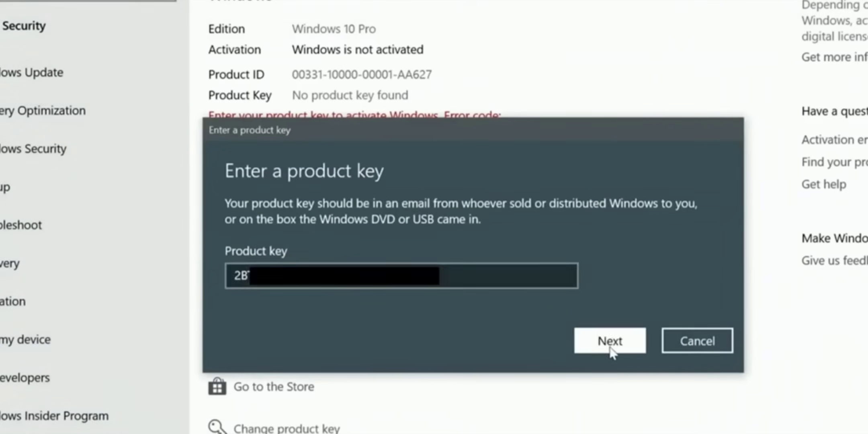
pyautogui.click(610, 345)
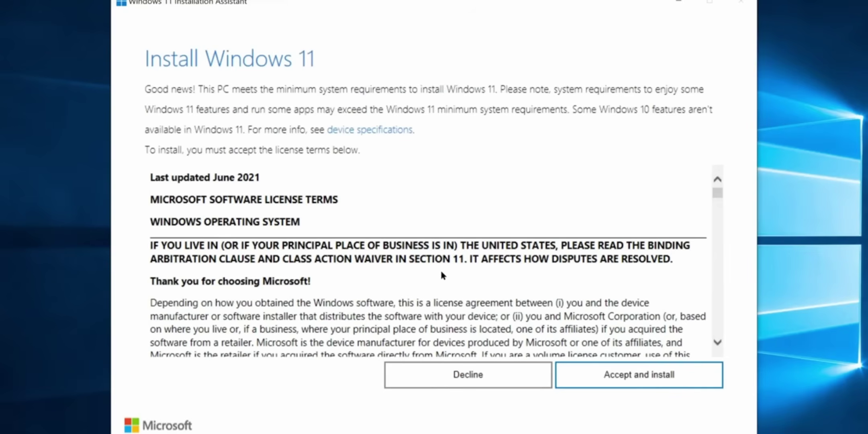
pyautogui.scroll(-15, 440, 268)
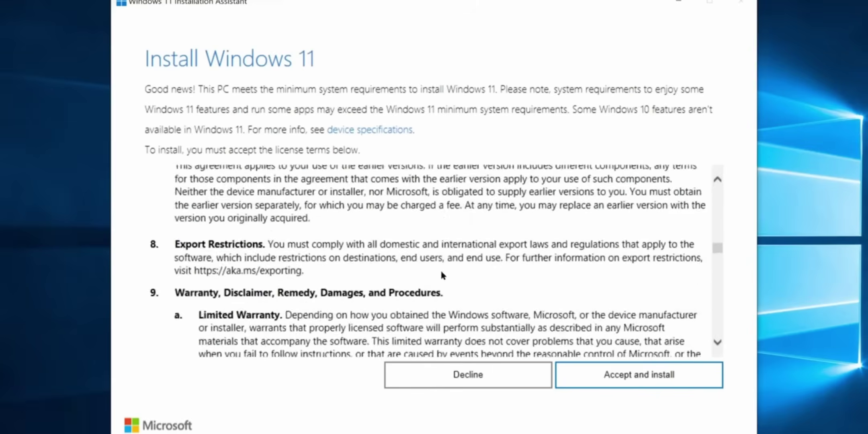
pyautogui.scroll(-20, 441, 272)
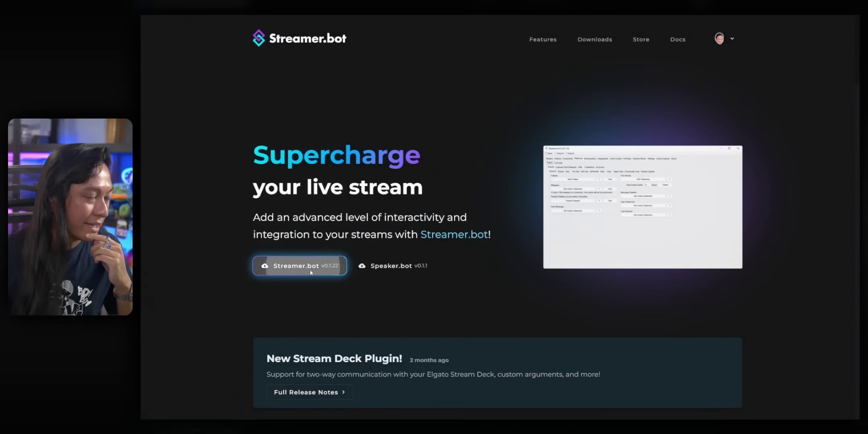
# Download the Streamer.bot 0.1.22 zip, extract it, and launch Streamer.bot.exe from the extracted folder.
pyautogui.click(311, 273)
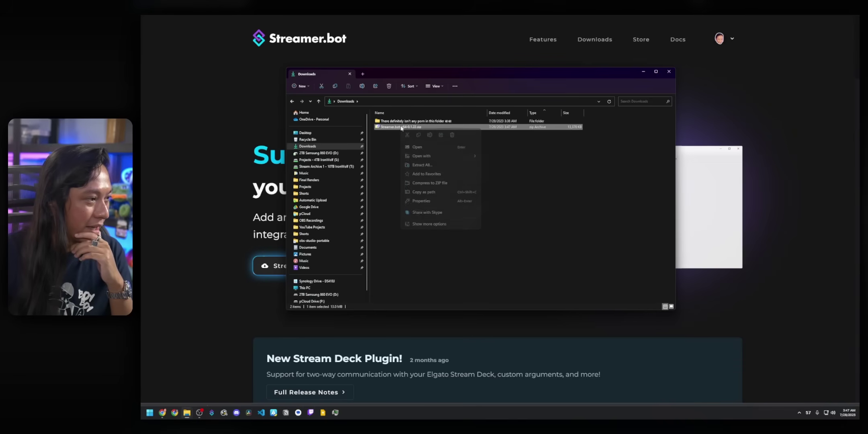
pyautogui.rightClick(401, 127)
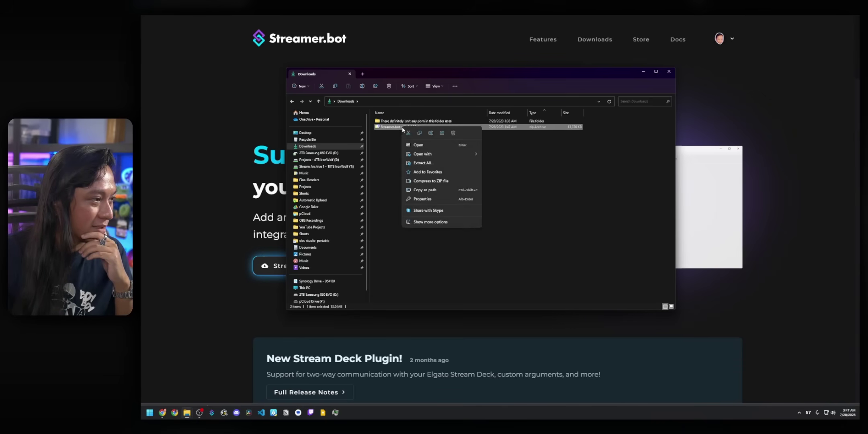
pyautogui.click(447, 160)
pyautogui.click(549, 266)
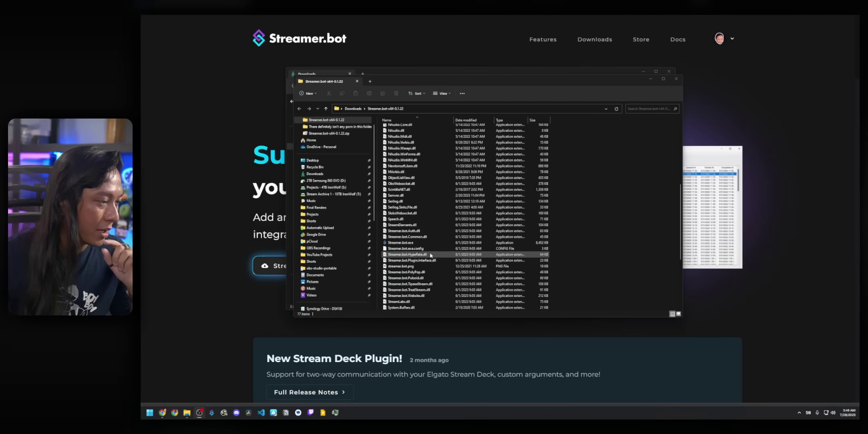
pyautogui.scroll(-8, 381, 196)
pyautogui.click(395, 203)
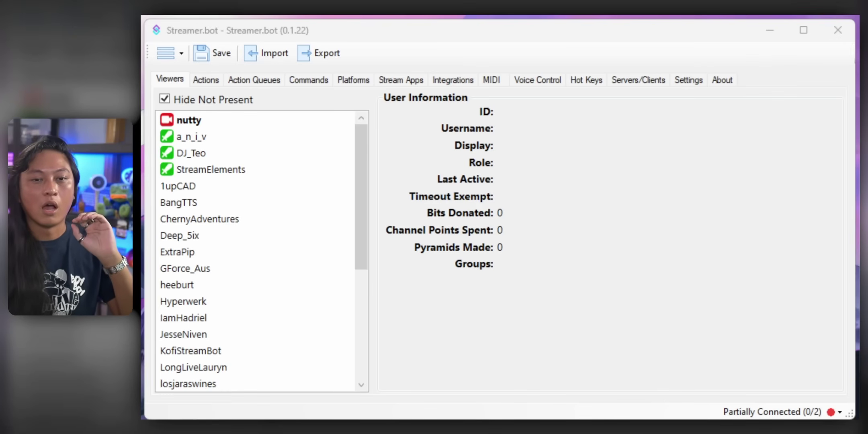
# Switch to the Actions tab to view the still-empty actions list.
pyautogui.click(206, 81)
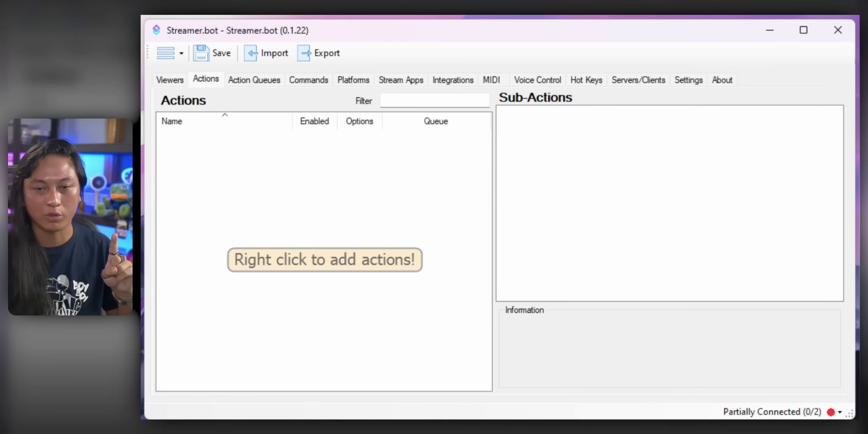
# Add a new OBS connection named OBS using websocket version v5.x on 127.0.0.1:4455.
pyautogui.click(403, 83)
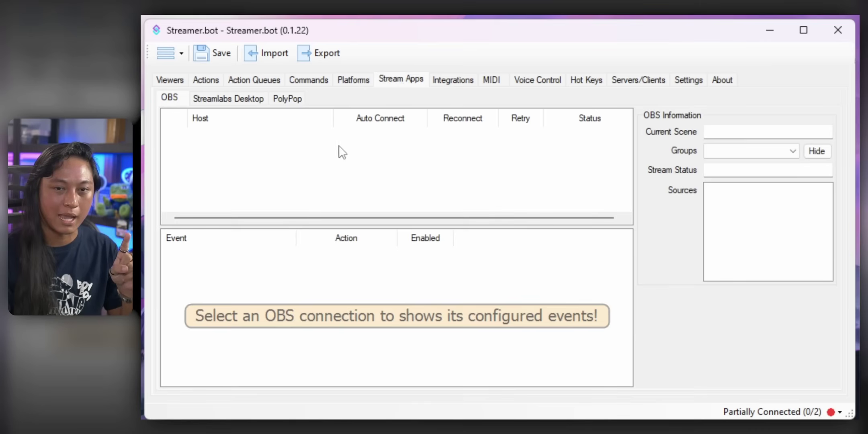
pyautogui.rightClick(207, 144)
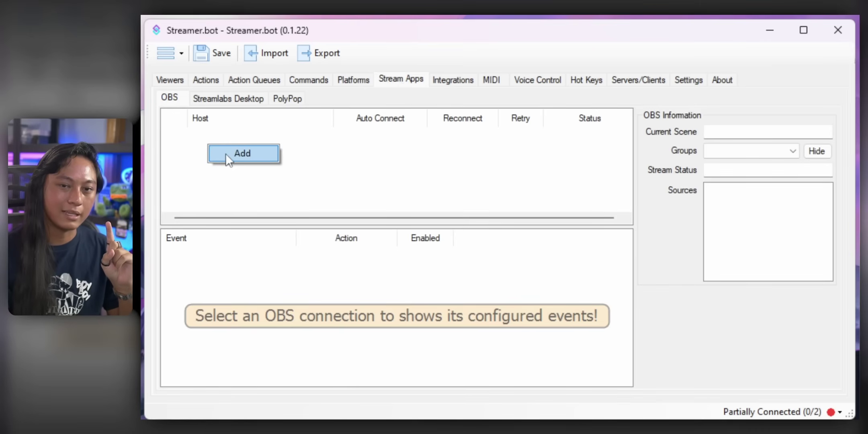
pyautogui.click(243, 154)
pyautogui.click(486, 116)
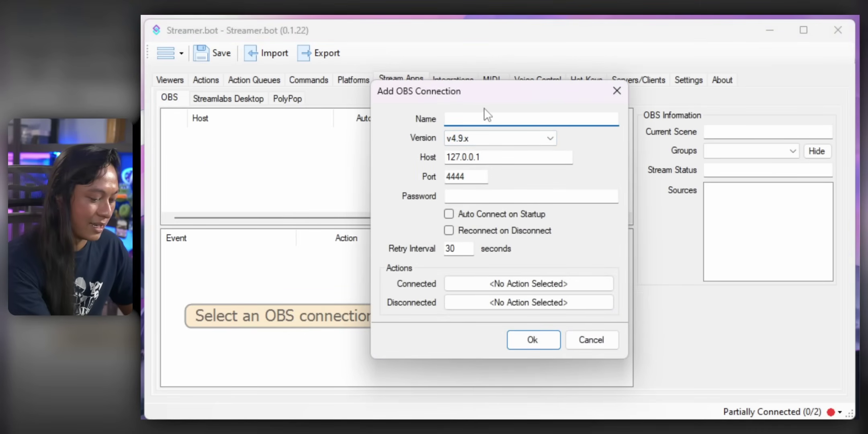
pyautogui.write('OBSA')
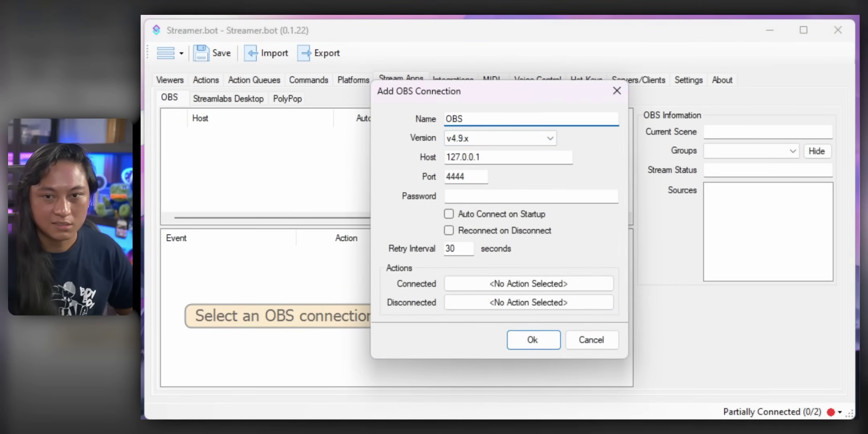
pyautogui.click(505, 140)
pyautogui.click(458, 162)
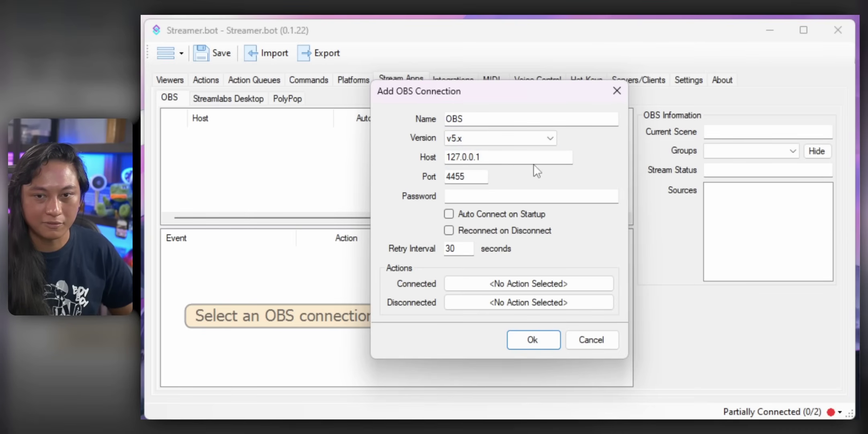
pyautogui.click(480, 196)
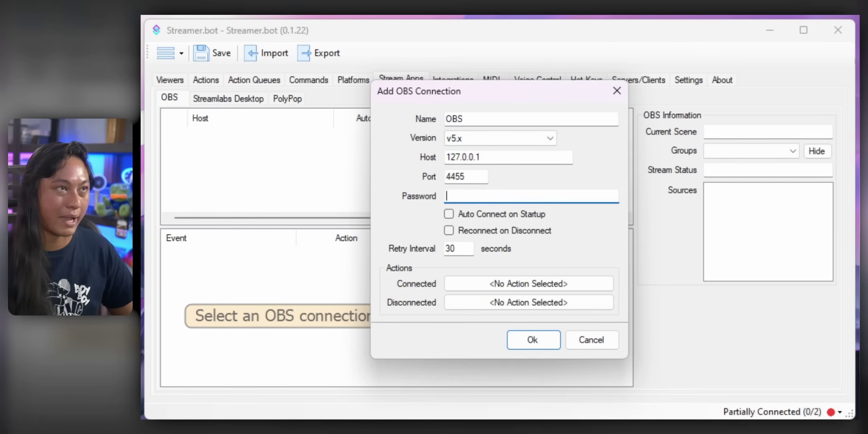
# In OBS's WebSocket Server Settings, reveal the connect info and copy the server password.
pyautogui.hotkey('alt', 'Tab')
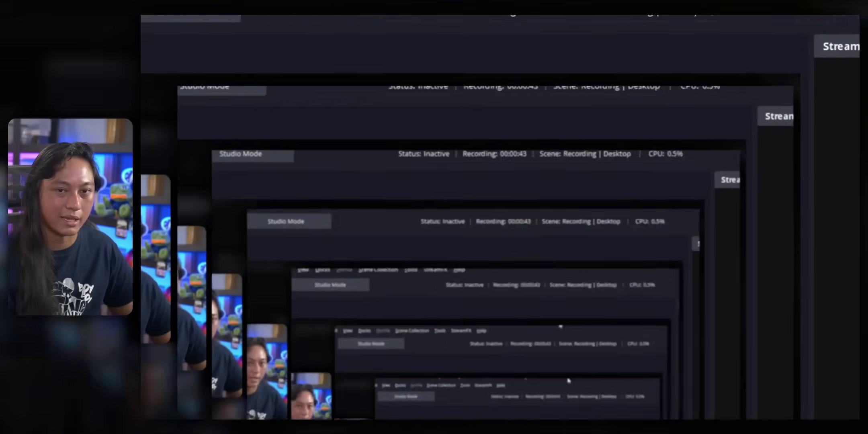
pyautogui.click(385, 128)
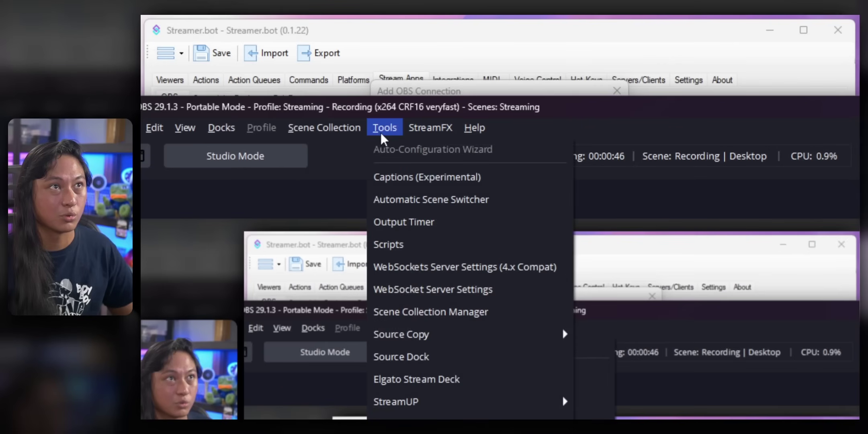
pyautogui.click(433, 289)
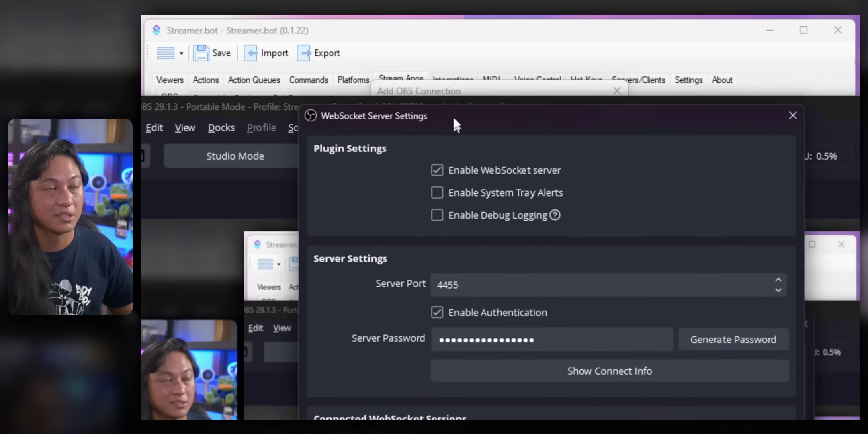
pyautogui.moveTo(453, 118); pyautogui.dragTo(417, 32)
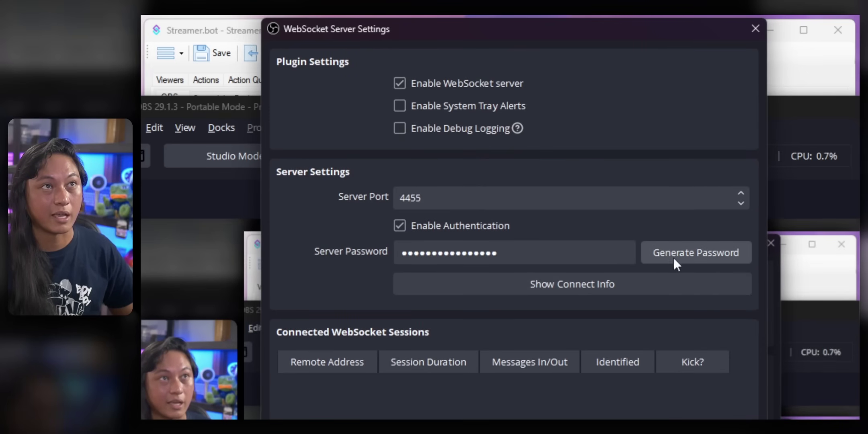
pyautogui.click(580, 280)
pyautogui.click(590, 238)
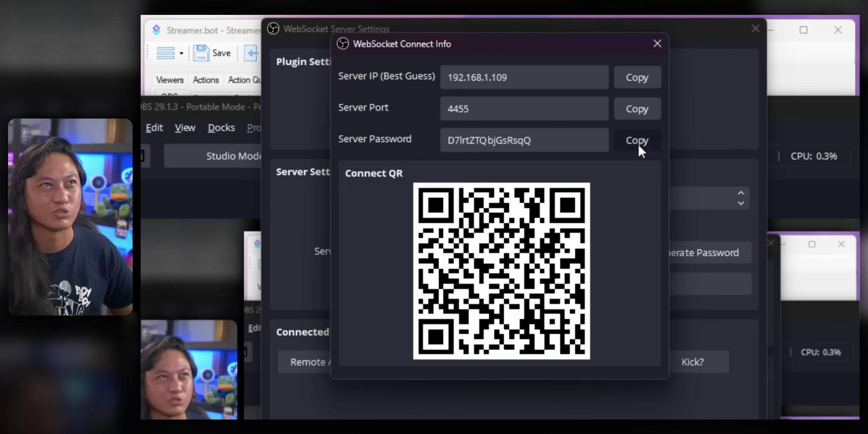
pyautogui.click(639, 145)
pyautogui.hotkey('ctrl', 'c')
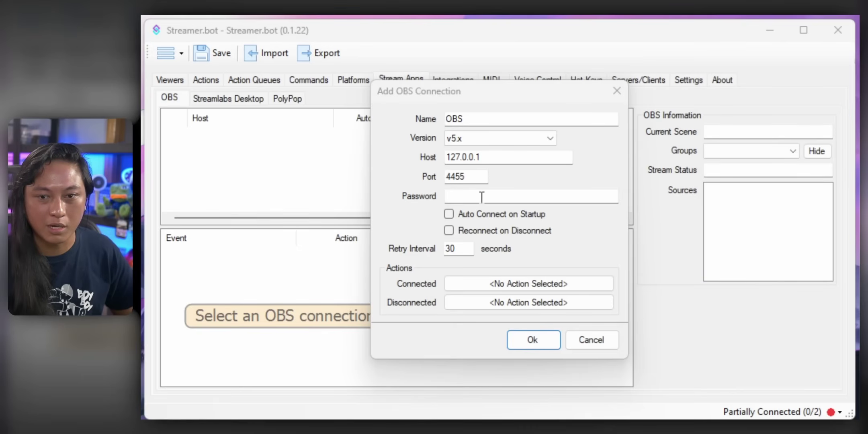
# Paste the OBS password, enable auto connect and reconnect, save, and connect to OBS.
pyautogui.click(480, 196)
pyautogui.hotkey('ctrl', 'v')
pyautogui.click(451, 213)
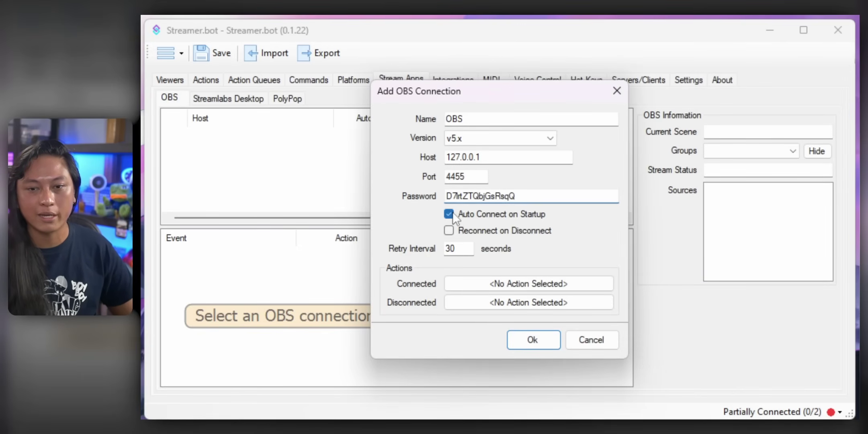
pyautogui.click(449, 230)
pyautogui.click(525, 342)
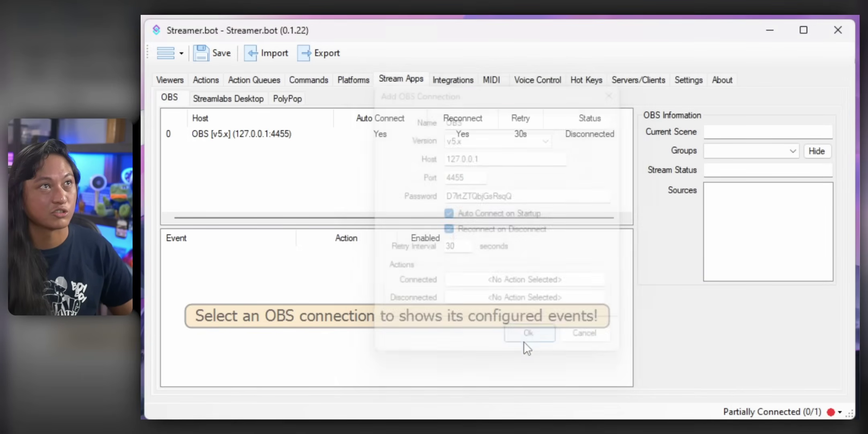
pyautogui.rightClick(256, 134)
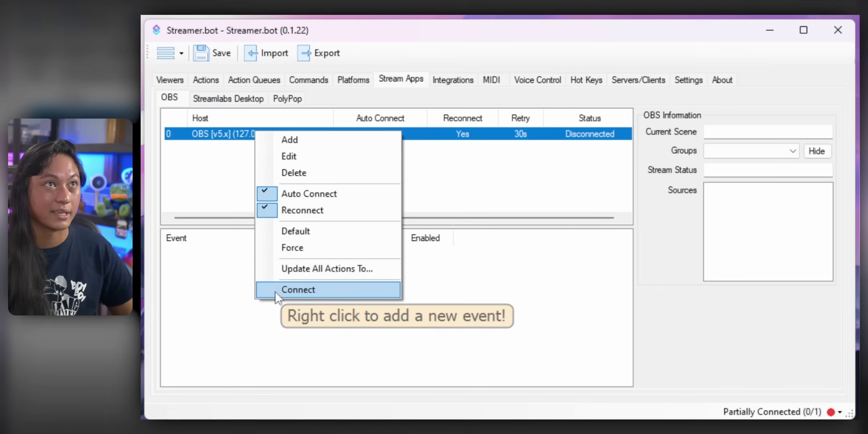
pyautogui.click(274, 291)
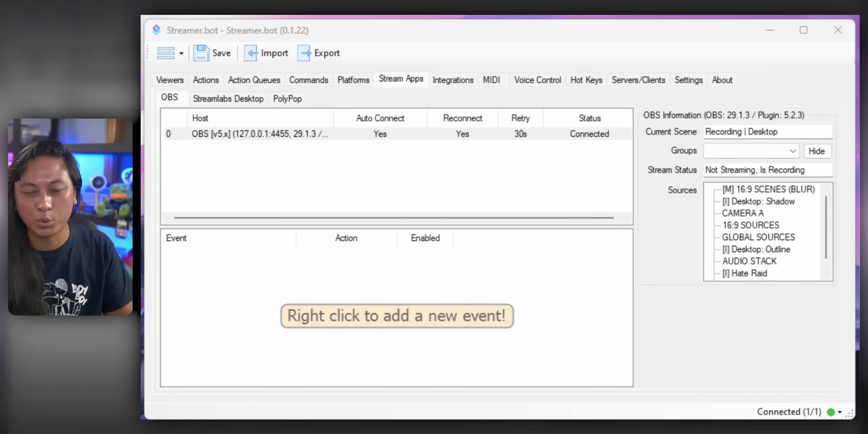
# Log in and authorize the Twitch broadcaster account in Streamer.bot.
pyautogui.click(361, 82)
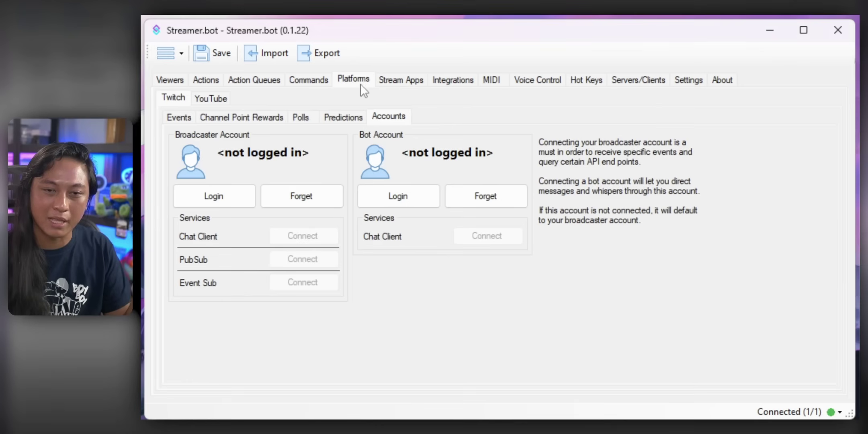
pyautogui.click(177, 118)
pyautogui.click(387, 115)
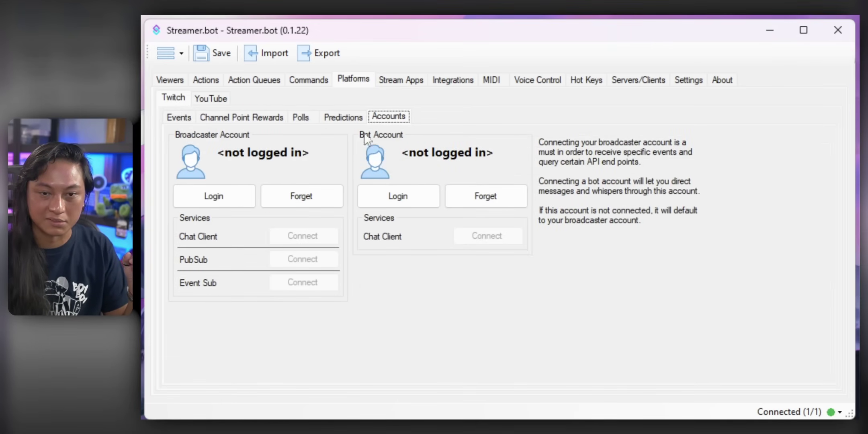
pyautogui.click(220, 200)
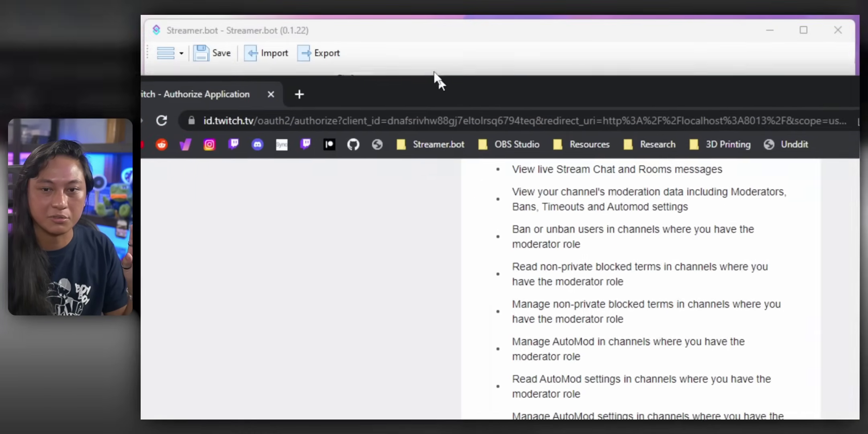
pyautogui.scroll(-10, 473, 199)
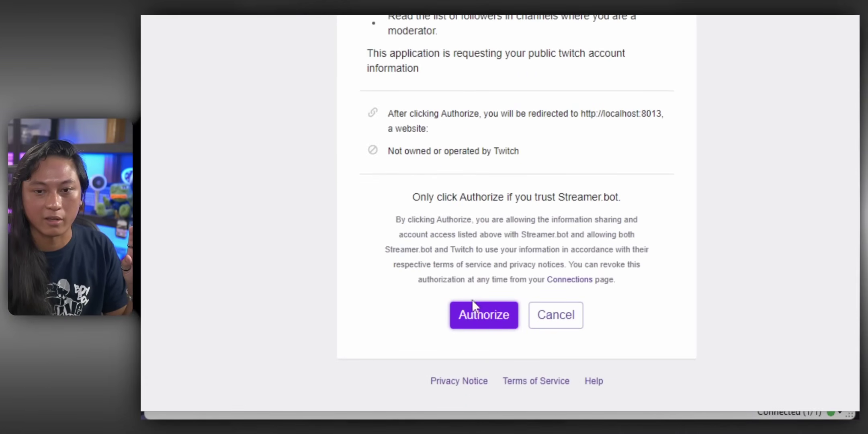
pyautogui.click(476, 317)
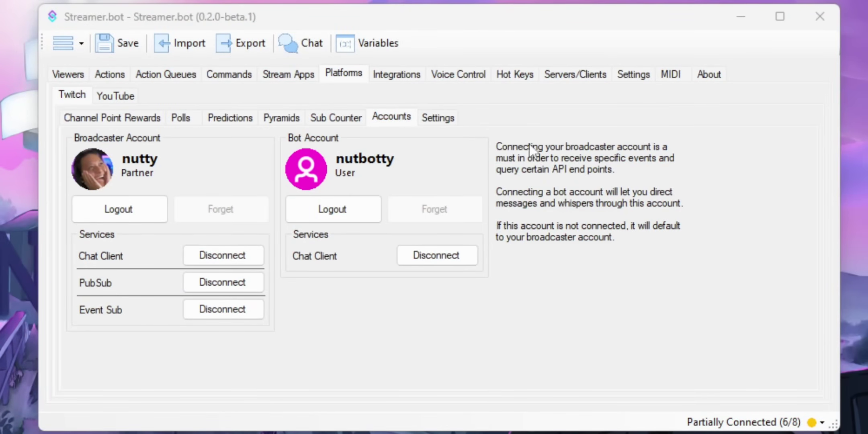
# Enable Auto Start on the HTTP server, start it, and return to the actions list.
pyautogui.click(575, 74)
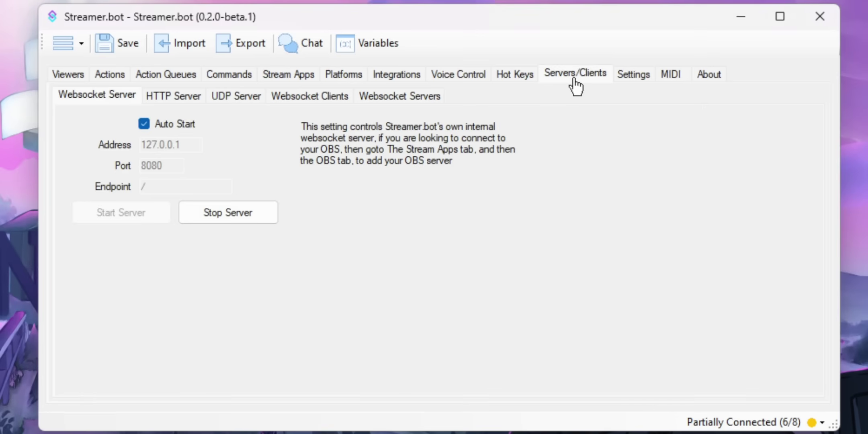
pyautogui.click(175, 97)
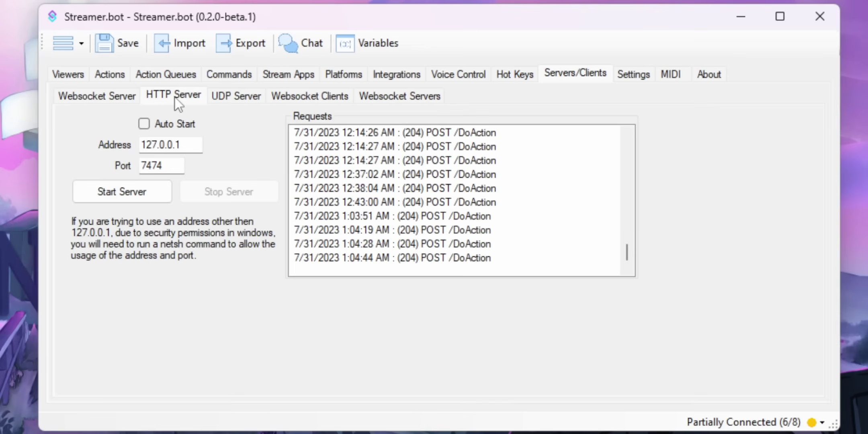
pyautogui.click(147, 125)
pyautogui.click(136, 196)
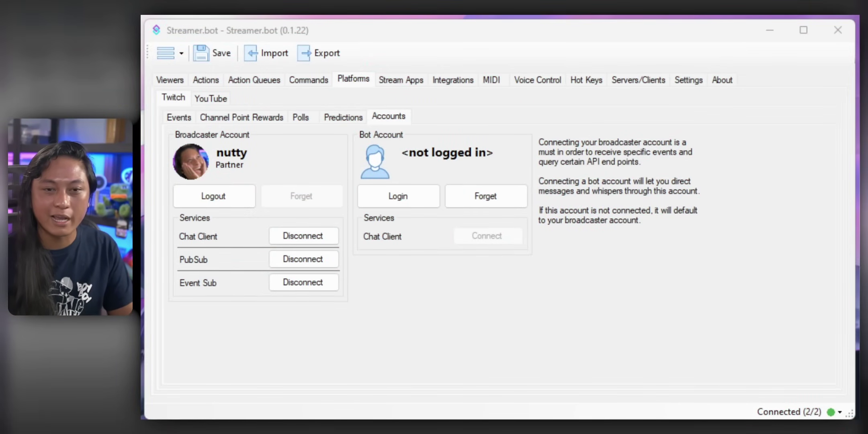
pyautogui.click(203, 78)
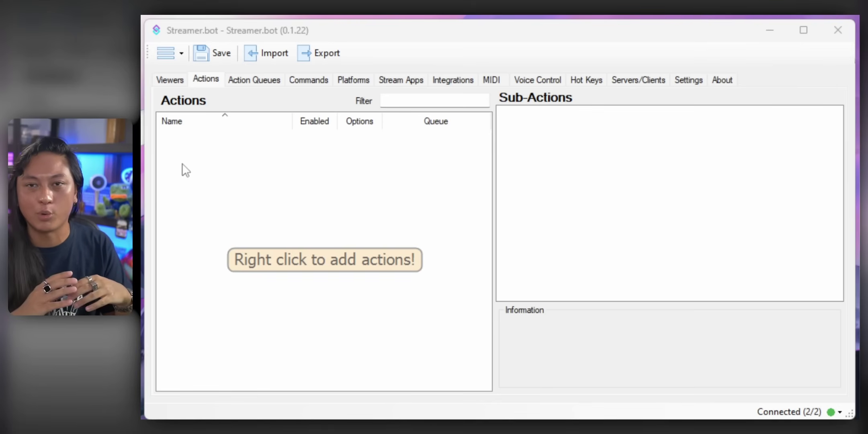
# Create a new action named Just Chatting.
pyautogui.rightClick(172, 141)
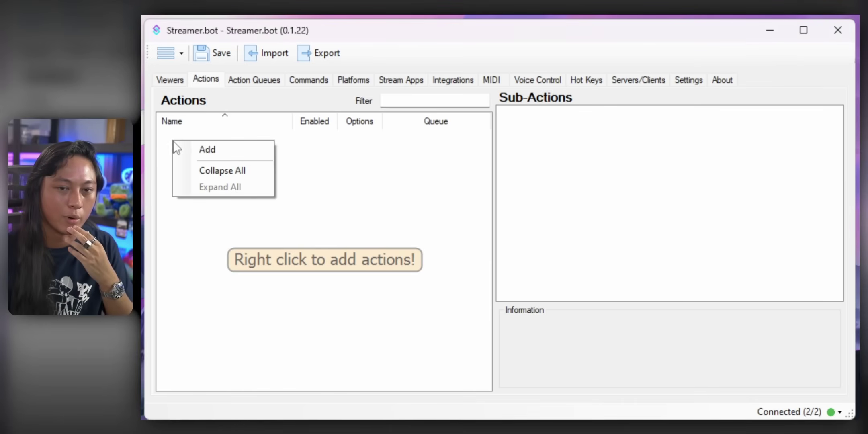
pyautogui.click(194, 150)
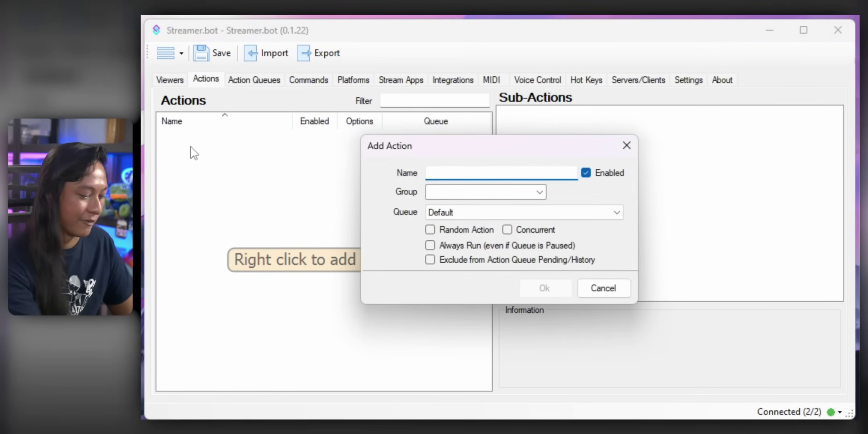
pyautogui.write('Just Chatting')
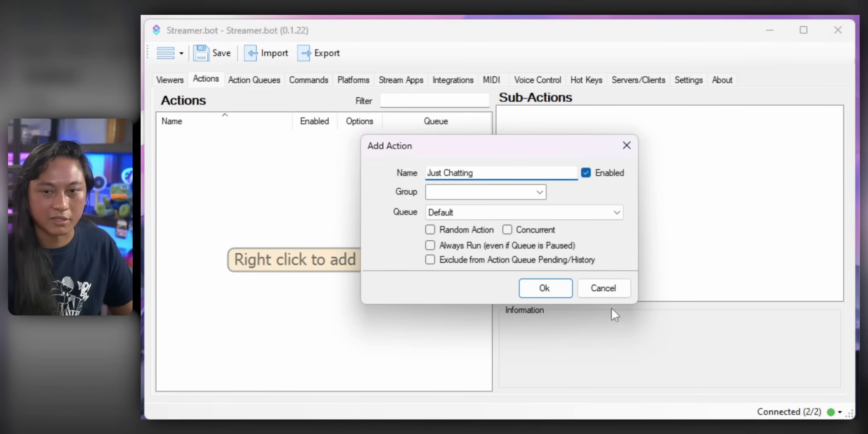
pyautogui.click(545, 287)
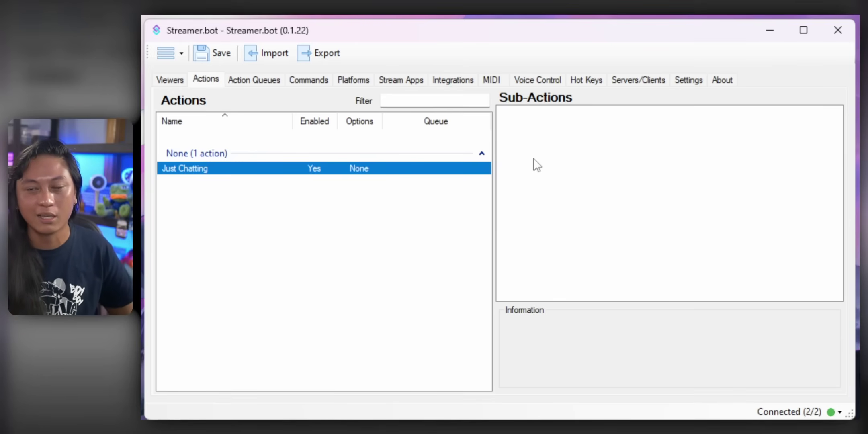
# Add an OBS Set Active Scene sub-action targeting the Recording | Webcam scene.
pyautogui.rightClick(501, 112)
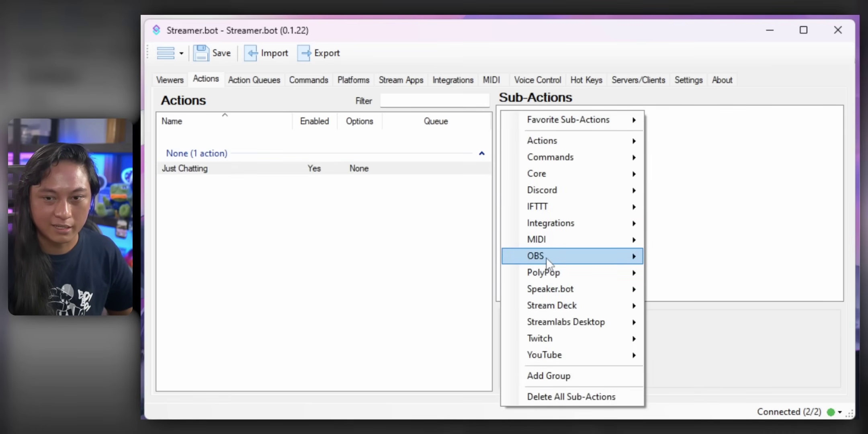
pyautogui.moveTo(547, 260)
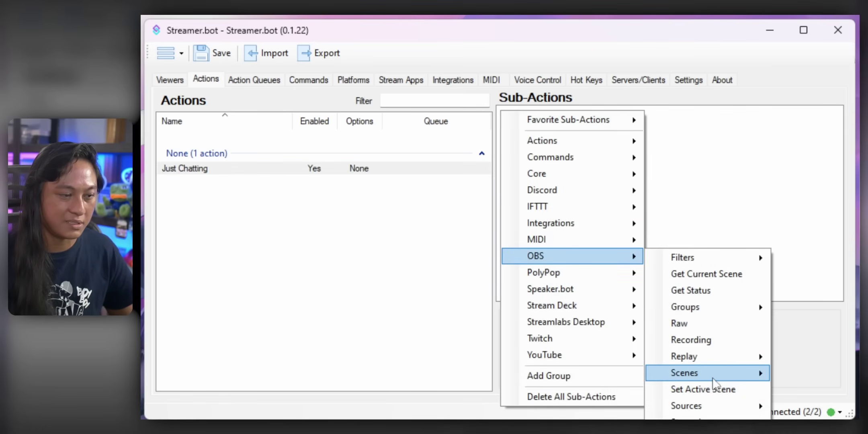
pyautogui.moveTo(714, 373)
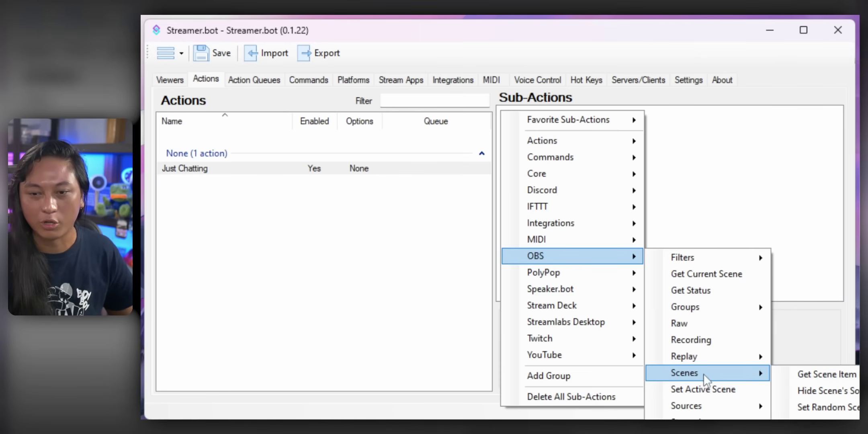
pyautogui.click(752, 390)
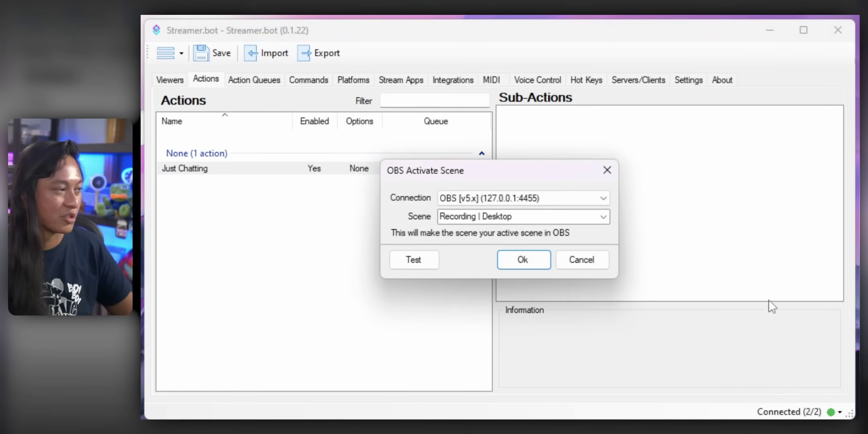
pyautogui.click(604, 217)
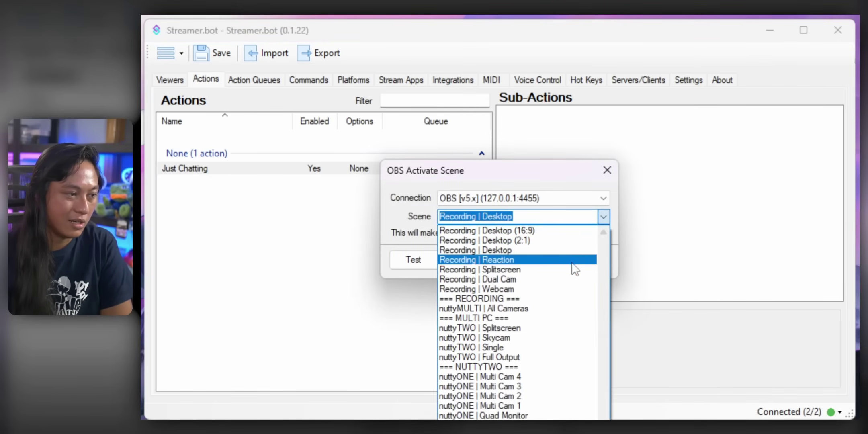
pyautogui.scroll(-1, 575, 287)
pyautogui.scroll(7, 575, 291)
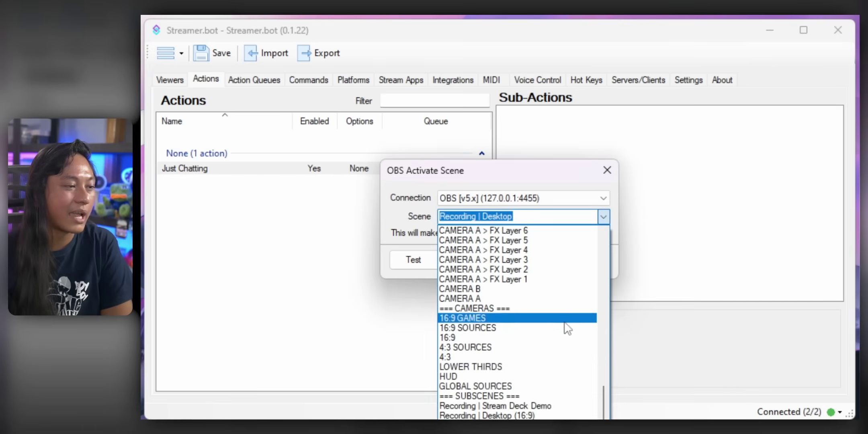
pyautogui.scroll(-5, 564, 353)
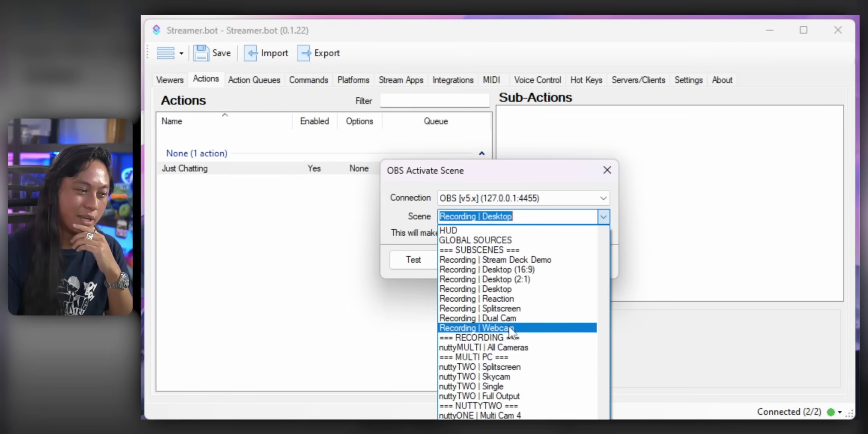
pyautogui.click(498, 329)
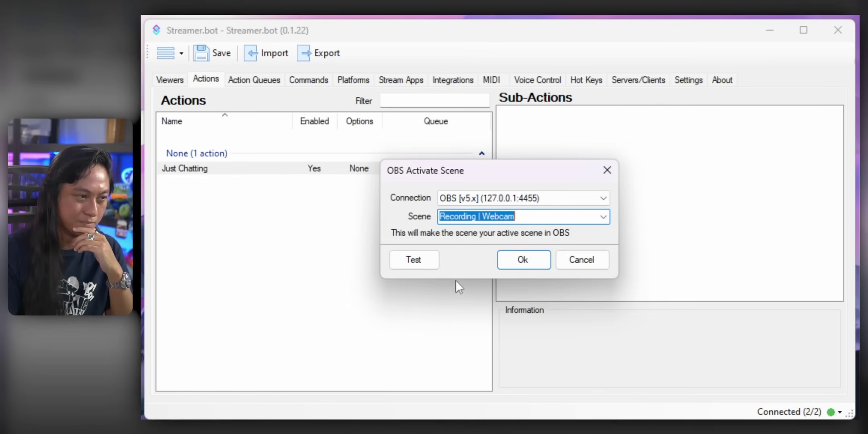
pyautogui.click(428, 263)
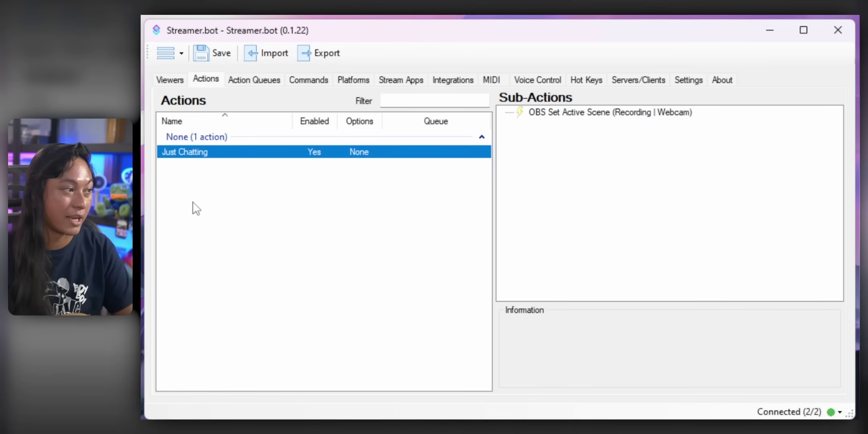
# Create a new action named Gaming Scene.
pyautogui.rightClick(202, 177)
pyautogui.click(222, 187)
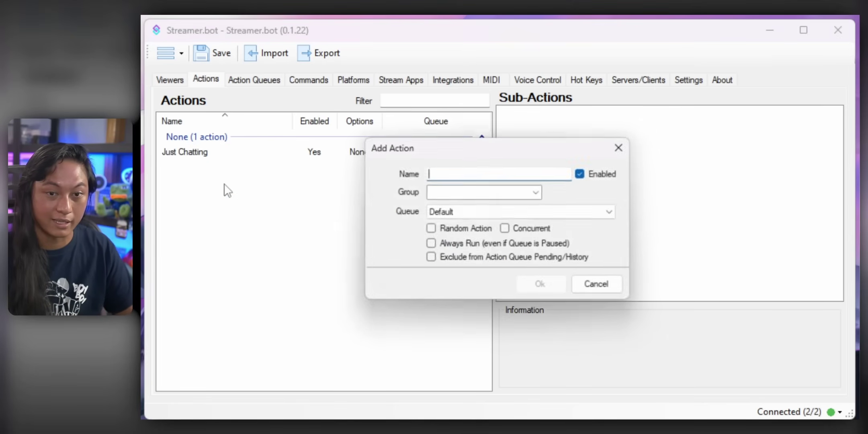
pyautogui.write('Gam')
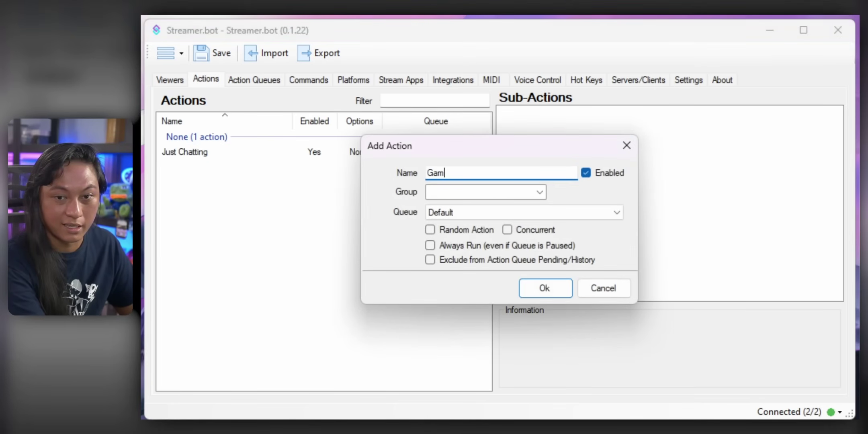
pyautogui.write('ing Scenen')
pyautogui.press('Return')
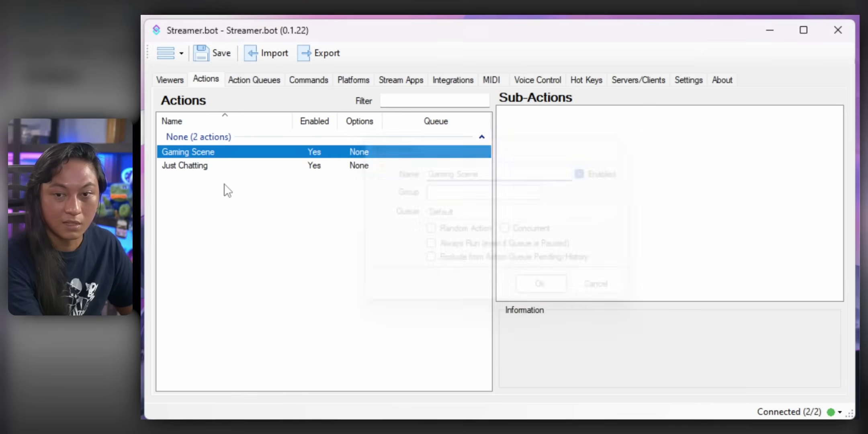
# Add an OBS Set Active Scene sub-action targeting the Recording | Desktop scene.
pyautogui.rightClick(512, 125)
pyautogui.moveTo(563, 268)
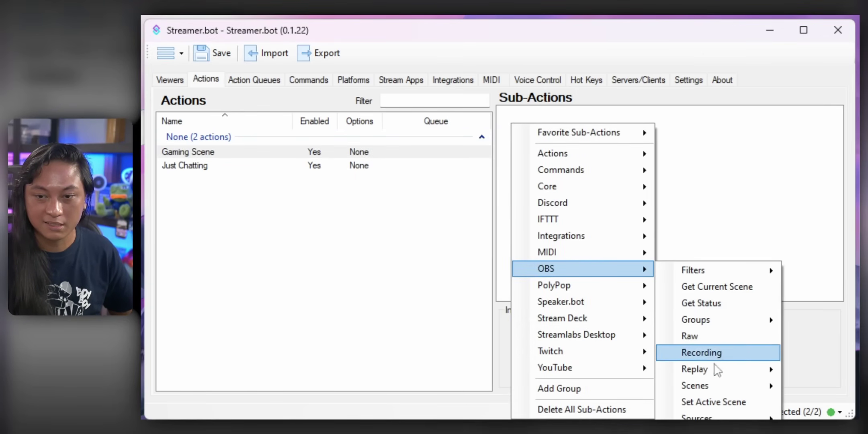
pyautogui.click(714, 402)
pyautogui.click(604, 219)
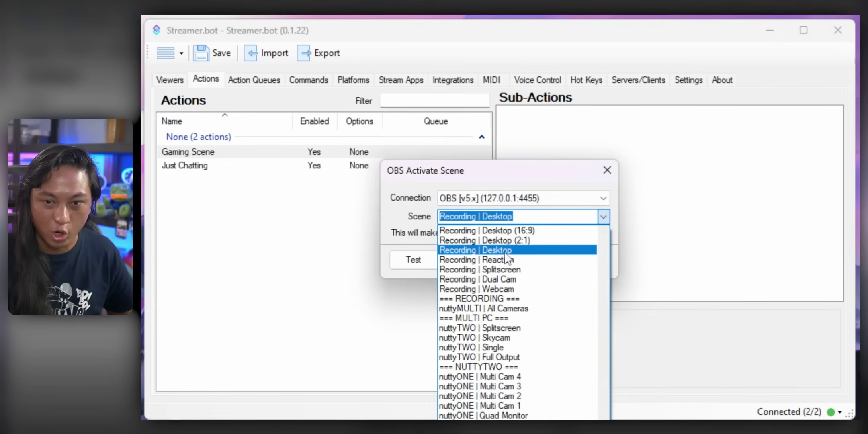
pyautogui.click(508, 250)
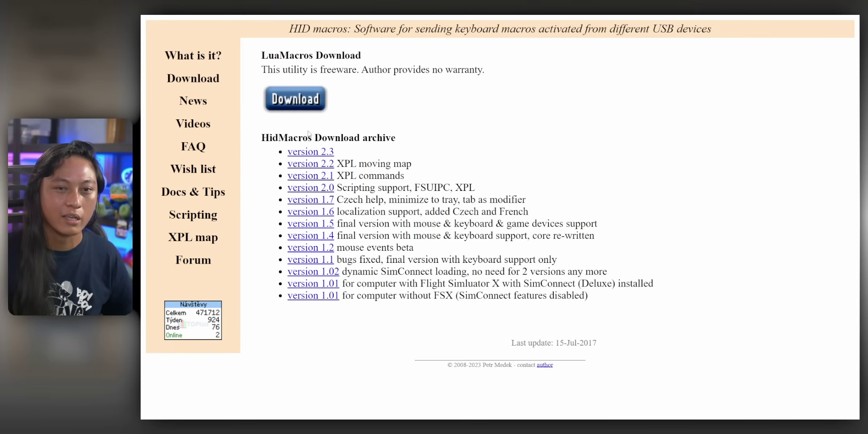
# Download HID macros version 2.3 and extract HidMacros.zip into a HidMacros folder.
pyautogui.click(324, 154)
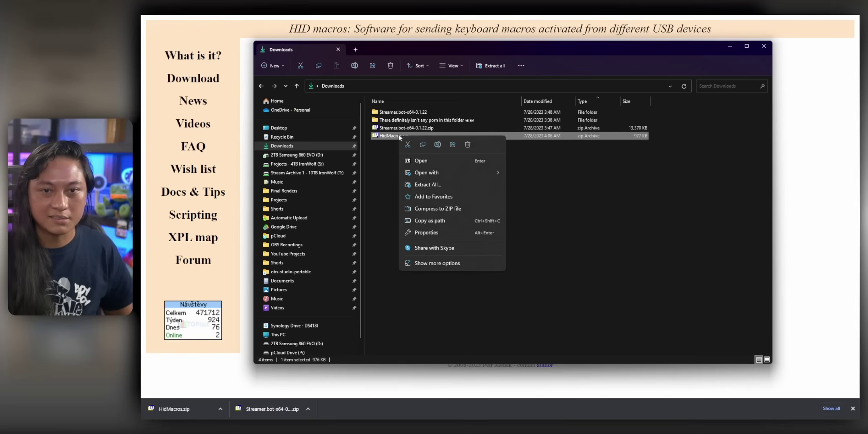
pyautogui.click(442, 185)
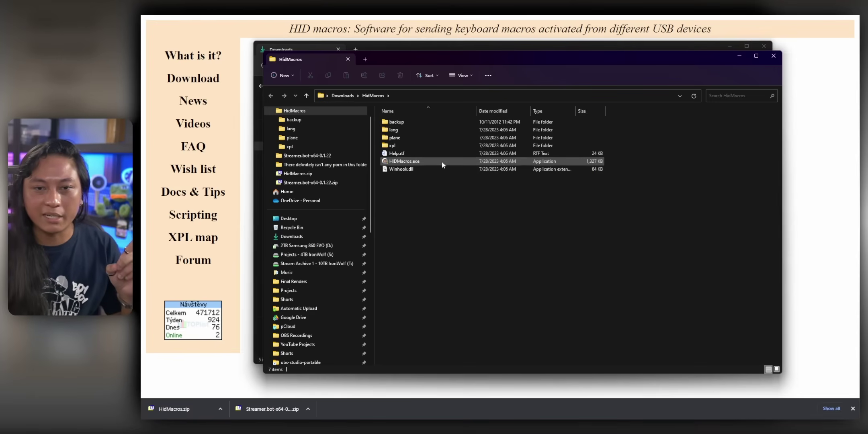
# Run HIDMacros.exe from the extracted HidMacros folder as administrator.
pyautogui.click(442, 162)
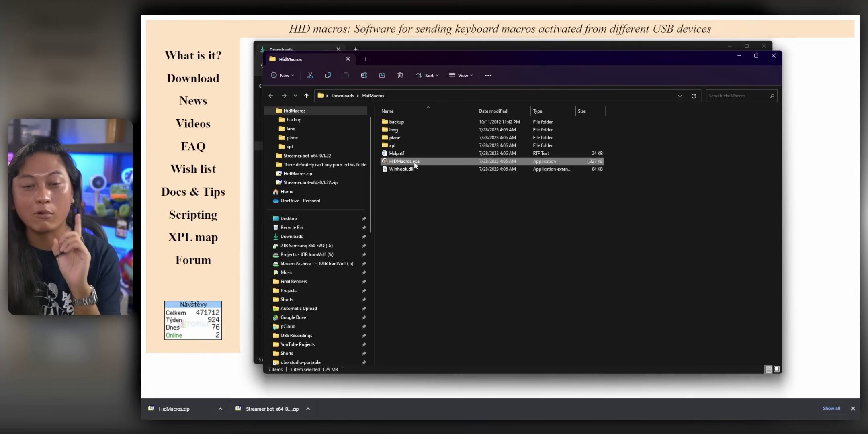
pyautogui.rightClick(416, 163)
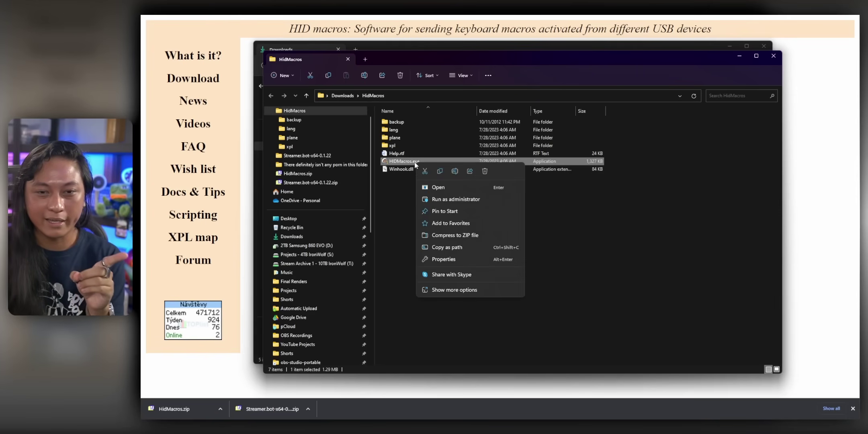
pyautogui.click(468, 200)
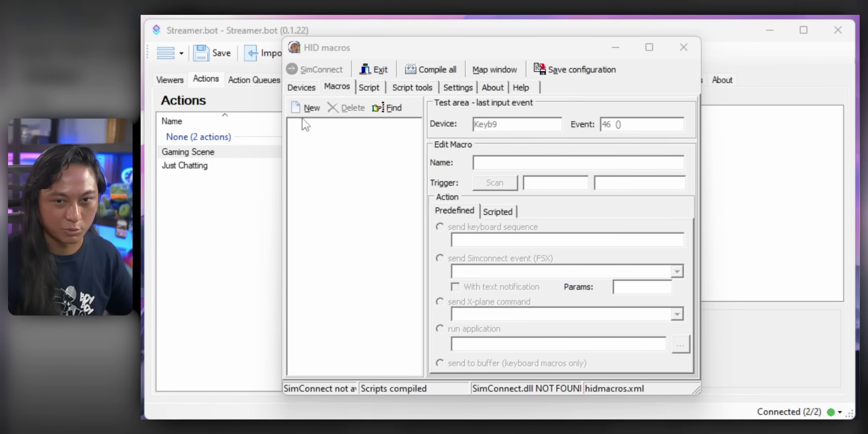
# Create a 'Just Chatting' macro triggered by keypad key 1, set to run an application.
pyautogui.click(310, 108)
pyautogui.click(322, 124)
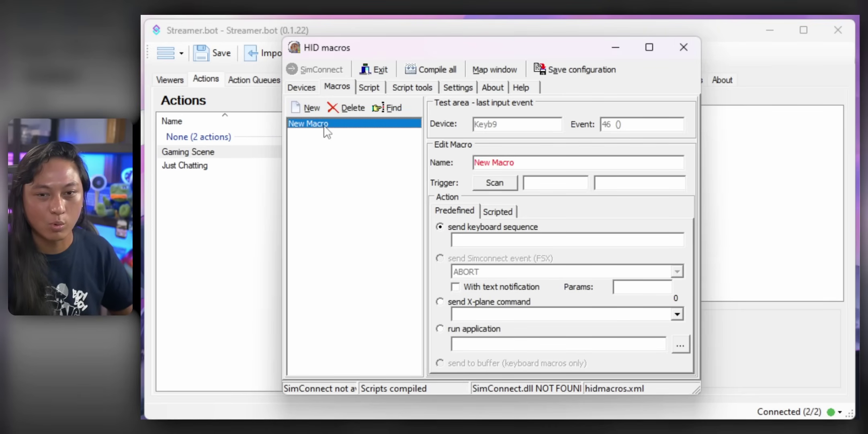
pyautogui.click(325, 126)
pyautogui.click(533, 167)
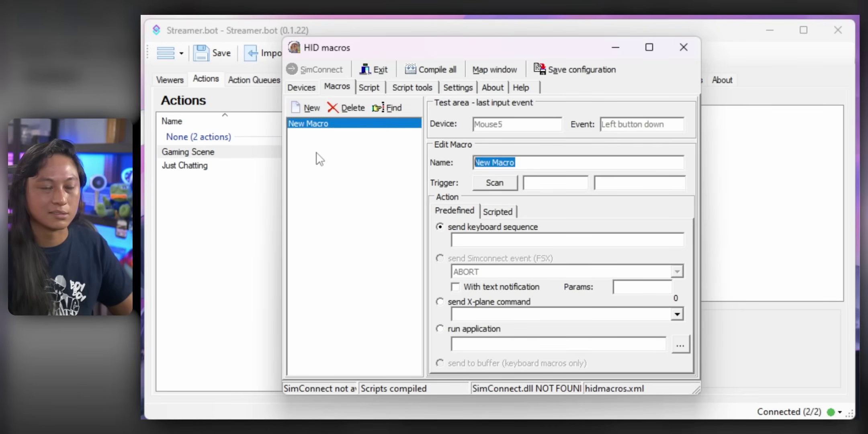
pyautogui.write('Just')
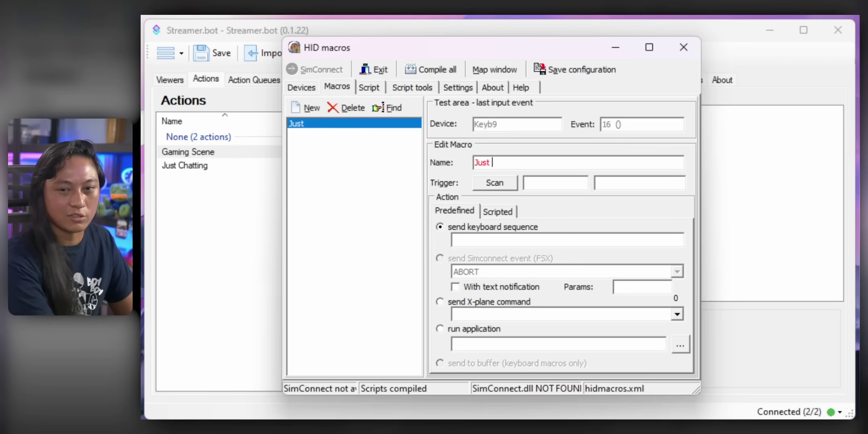
pyautogui.write(' Chatting')
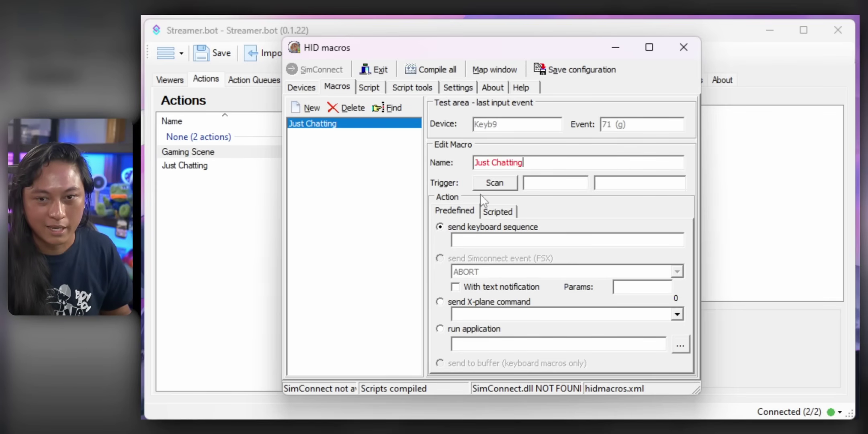
pyautogui.click(495, 183)
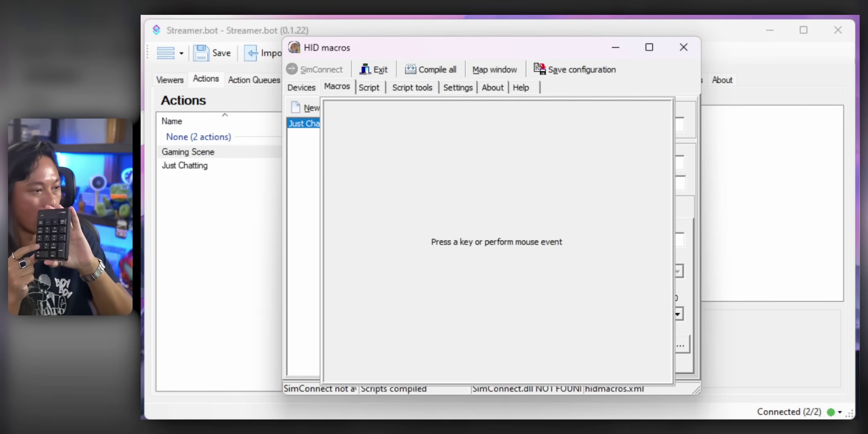
pyautogui.press('KP_1')
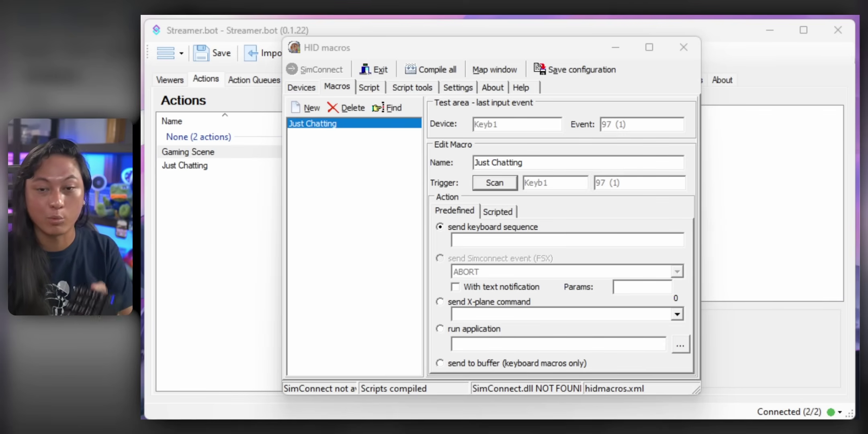
pyautogui.click(482, 332)
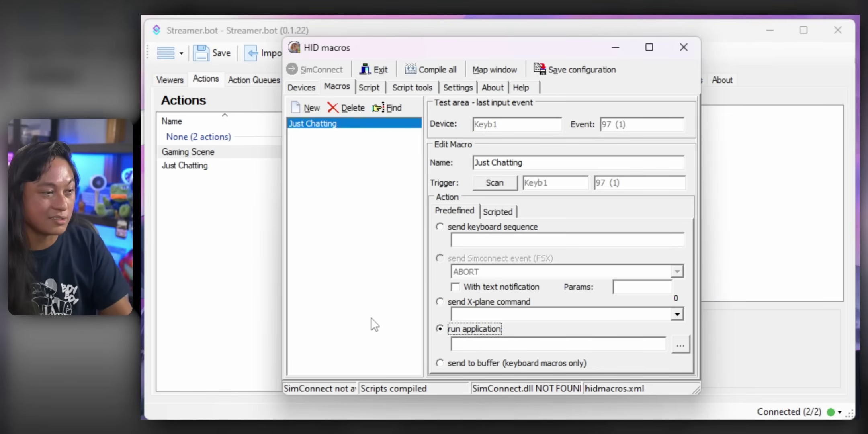
pyautogui.click(564, 345)
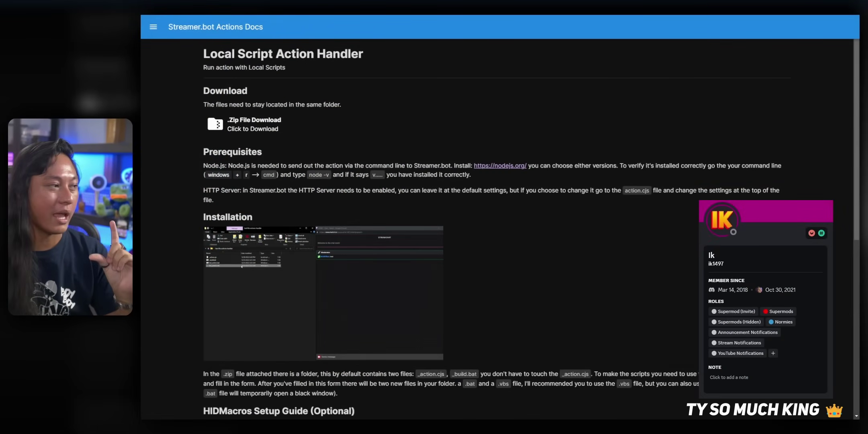
# Download the Local Script Action Handler zip, exit full screen and minimise the browser.
pyautogui.click(273, 129)
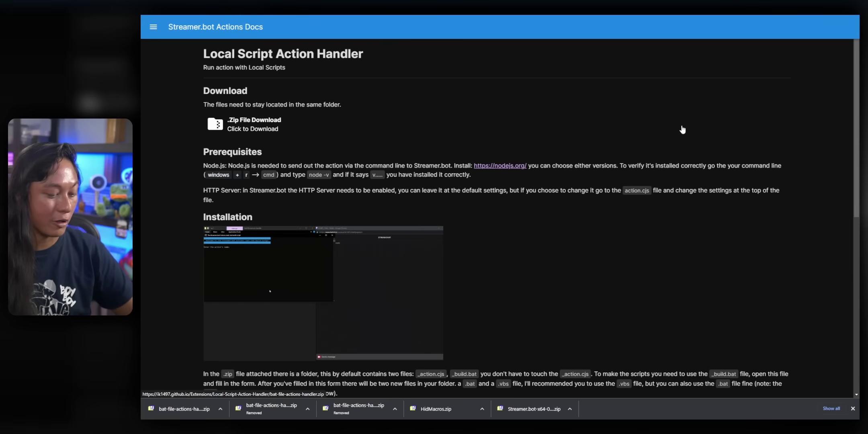
pyautogui.press('F11')
pyautogui.click(812, 17)
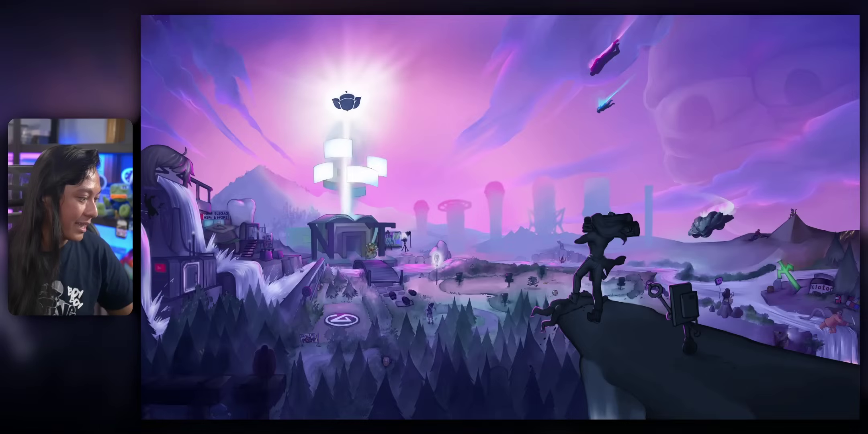
# Extract bat-file-actions-handler.zip in the Downloads folder.
pyautogui.press('super+e')
pyautogui.click(414, 145)
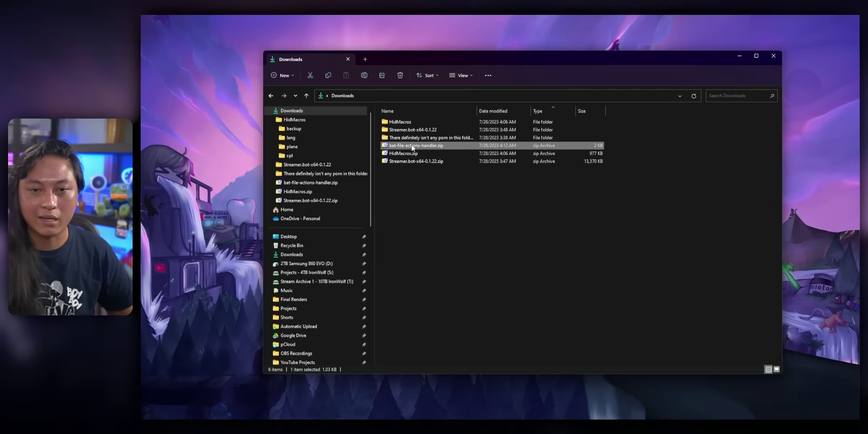
pyautogui.rightClick(414, 146)
pyautogui.click(448, 195)
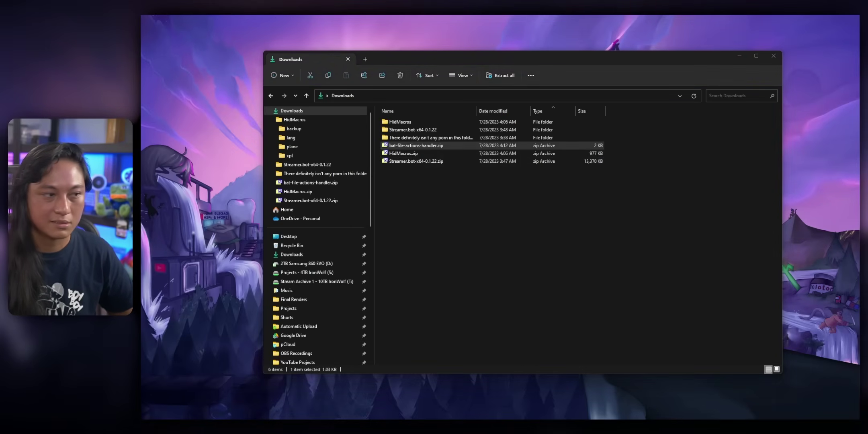
# Run _build.bat from the inner folder, bypassing the SmartScreen warning.
pyautogui.doubleClick(409, 118)
pyautogui.click(371, 127)
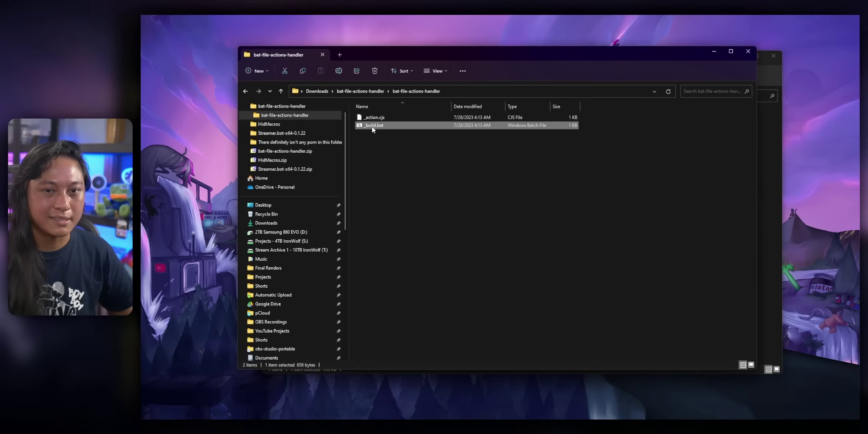
pyautogui.doubleClick(396, 126)
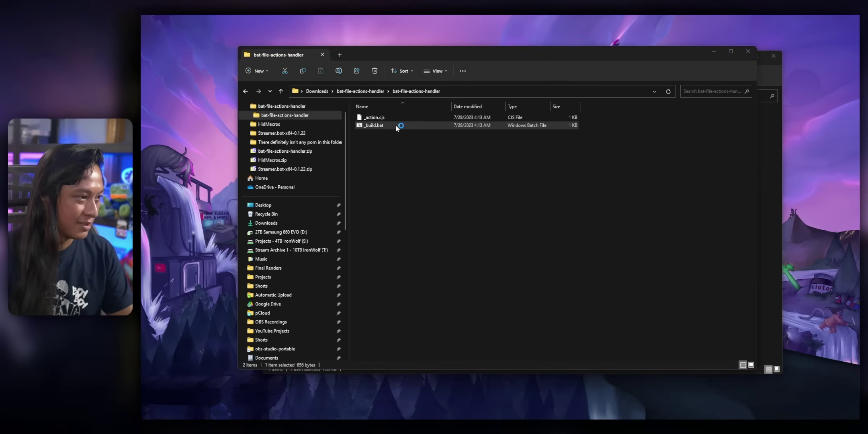
pyautogui.click(428, 166)
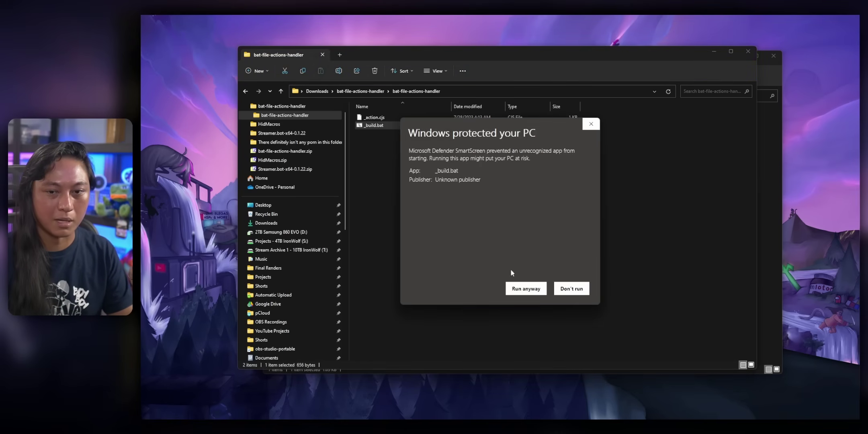
pyautogui.click(522, 288)
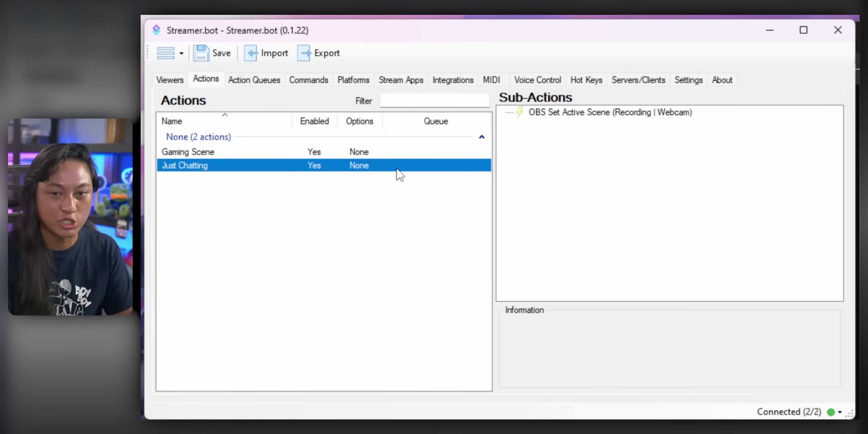
# Give the build script action name 'Just Chatting' and file name 'justchatting'.
pyautogui.click(770, 32)
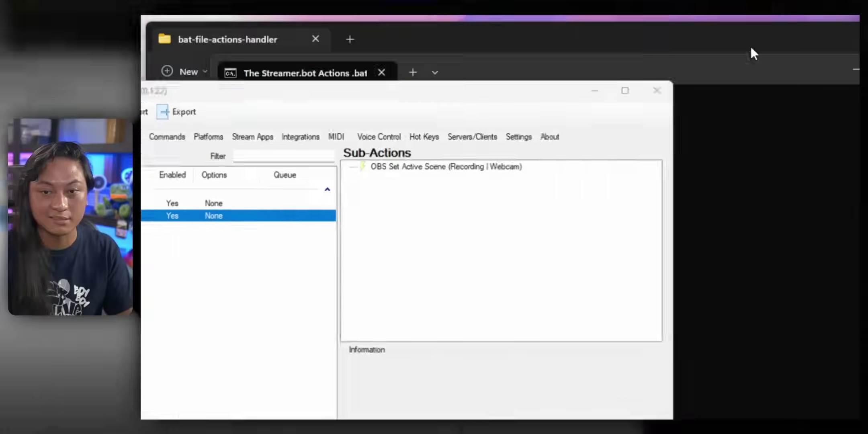
pyautogui.write('Just Ch')
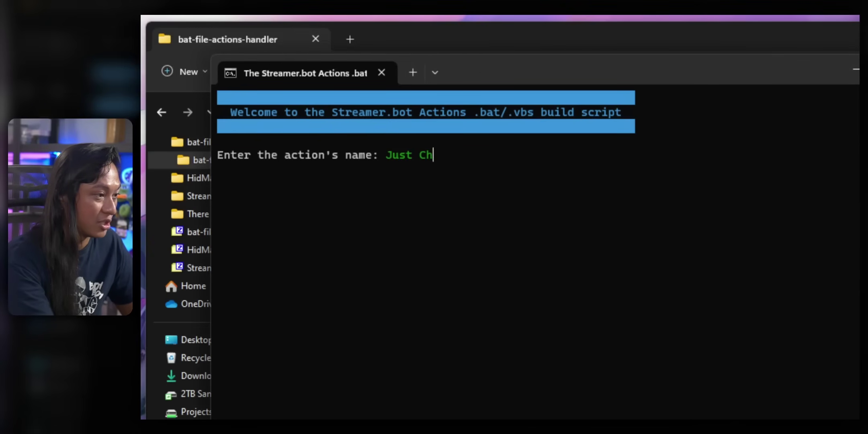
pyautogui.write('atting')
pyautogui.press('Return')
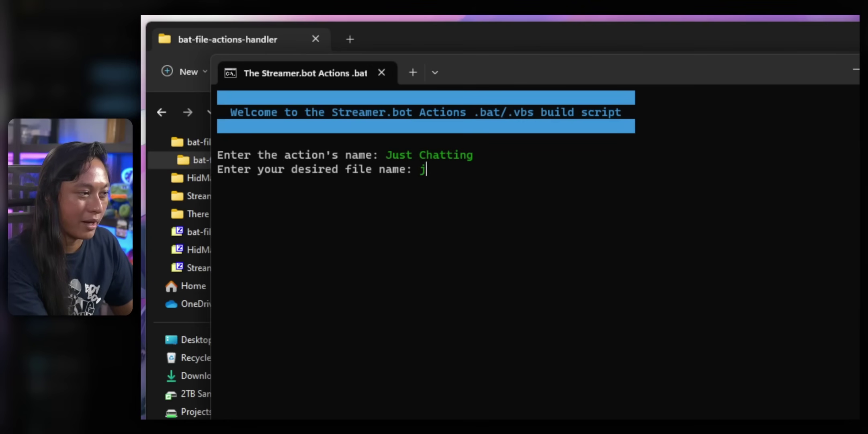
pyautogui.write('ustchatting')
pyautogui.press('Return')
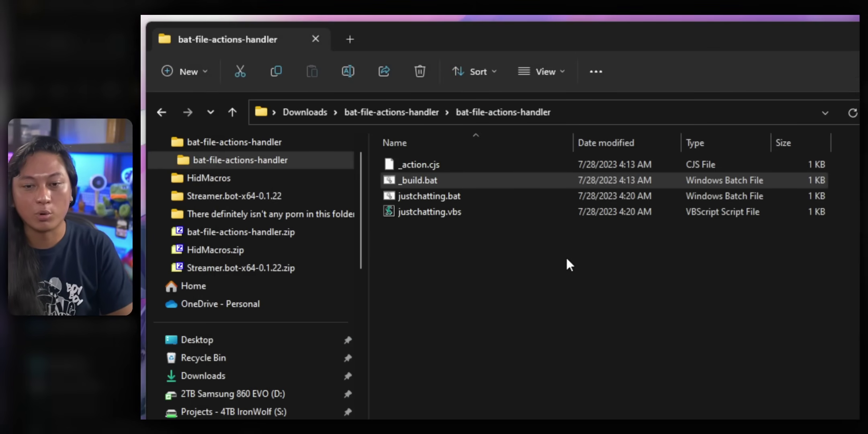
pyautogui.moveTo(576, 292); pyautogui.dragTo(446, 197)
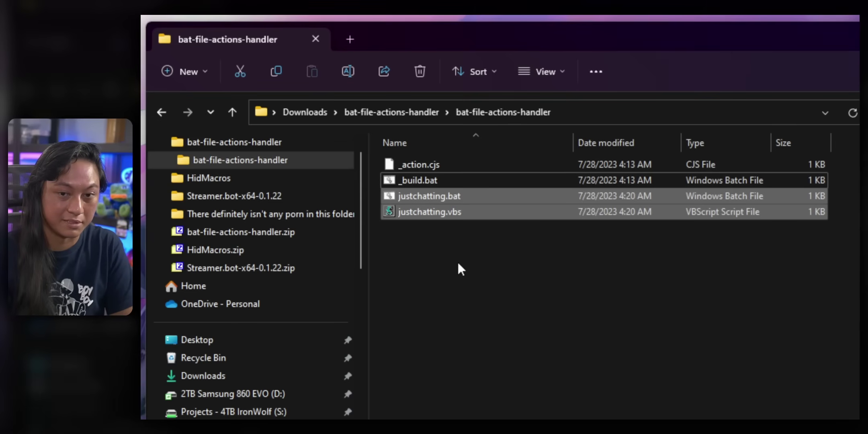
pyautogui.click(429, 211)
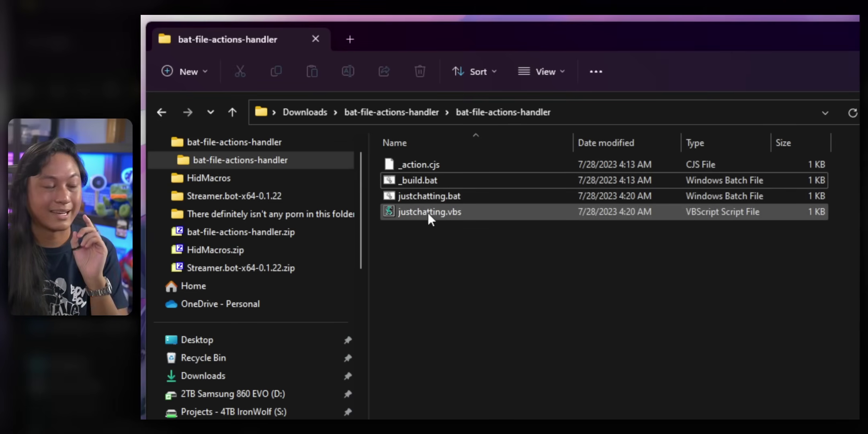
pyautogui.click(428, 212)
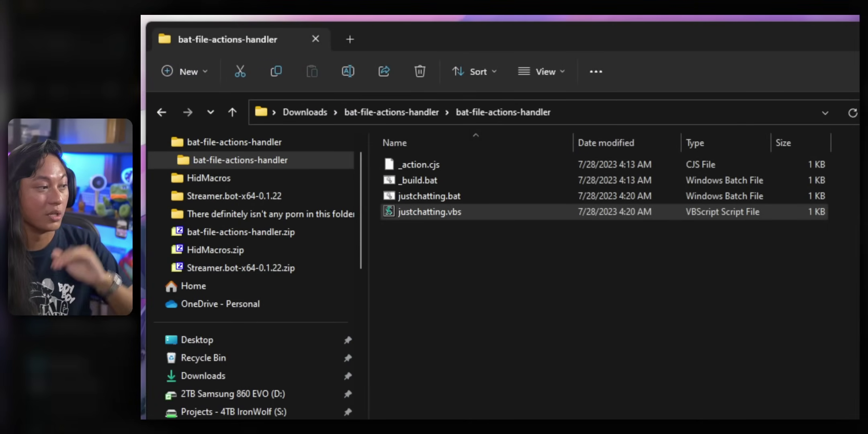
# Point the Just Chatting macro at justchatting.vbs and test it with keypad key 1.
pyautogui.hotkey('alt', 'Tab')
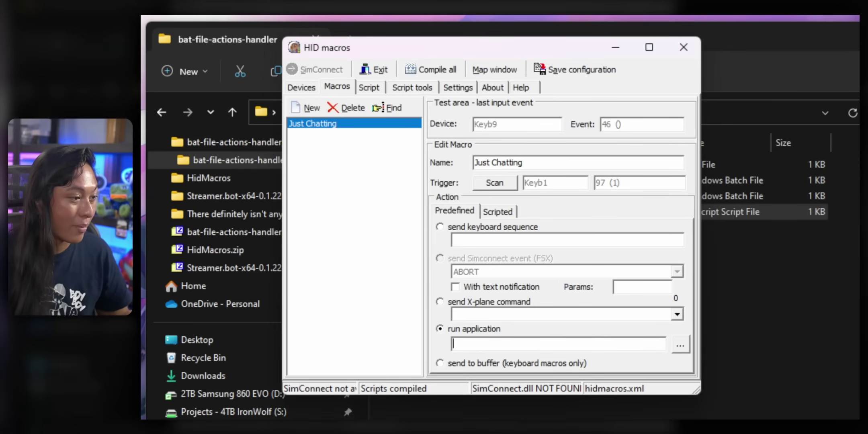
pyautogui.click(681, 345)
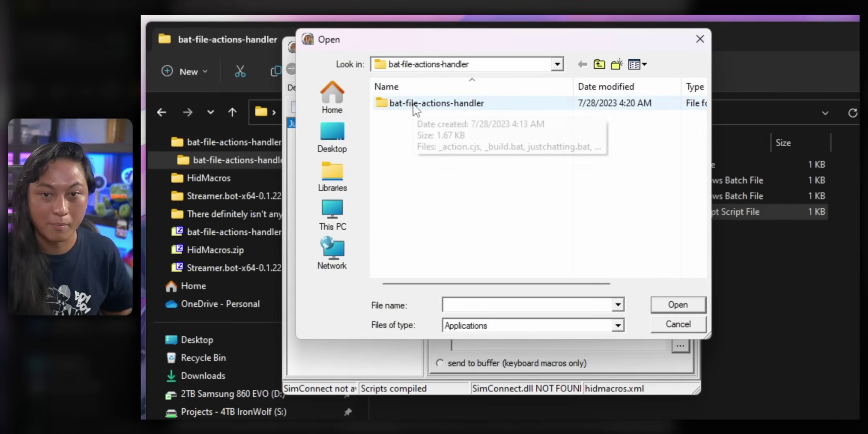
pyautogui.doubleClick(414, 105)
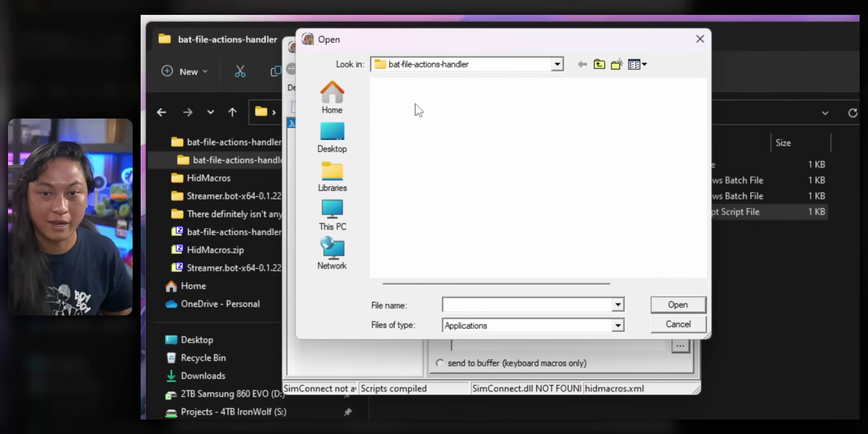
pyautogui.click(580, 325)
pyautogui.click(467, 349)
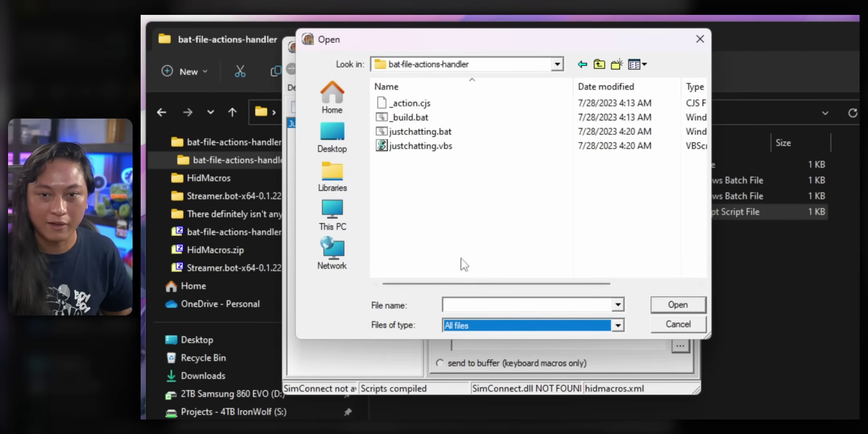
pyautogui.doubleClick(434, 147)
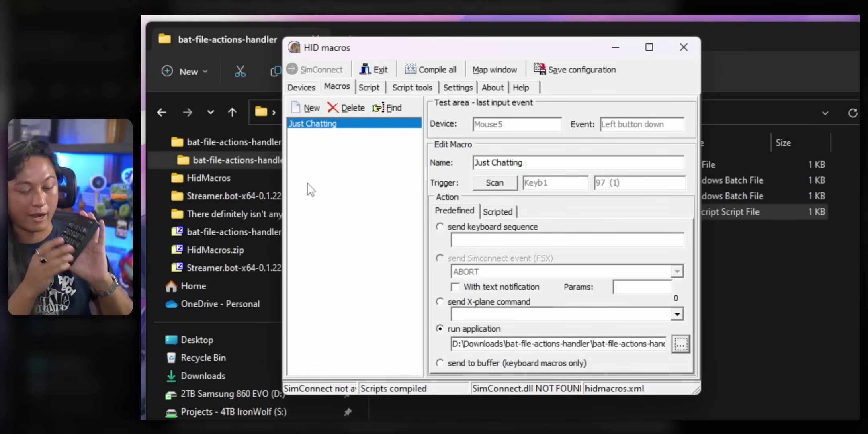
pyautogui.press('KP_1')
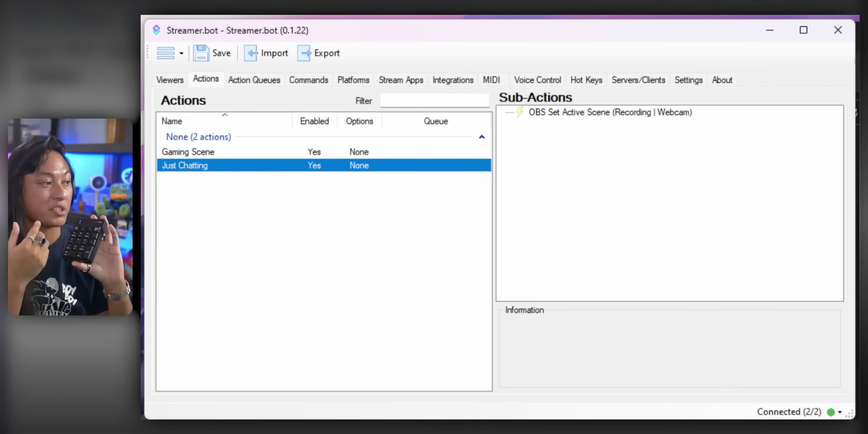
pyautogui.hotkey('alt', 'Tab')
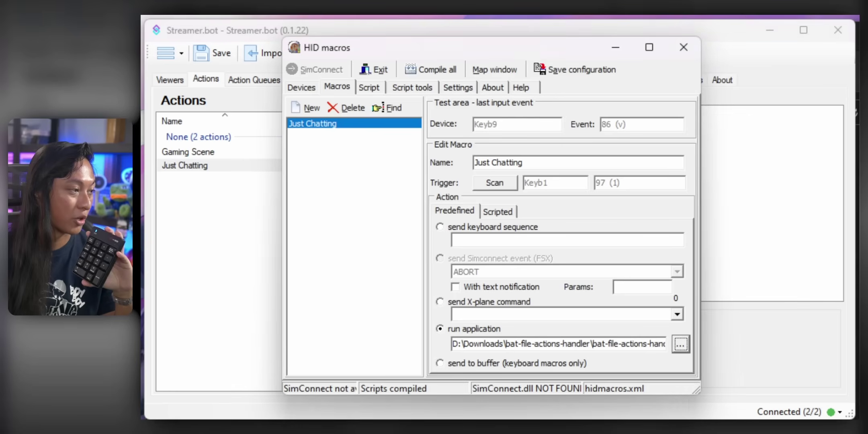
# Add a 'Gamming' macro triggered by keypad key 2.
pyautogui.click(309, 107)
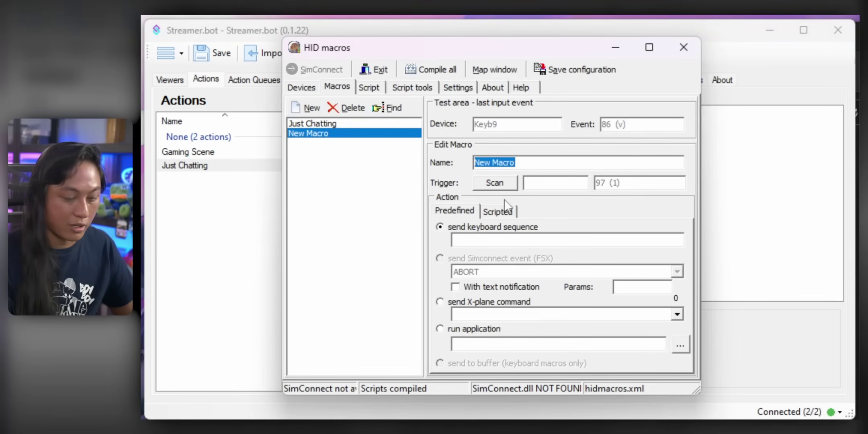
pyautogui.write('Gammin')
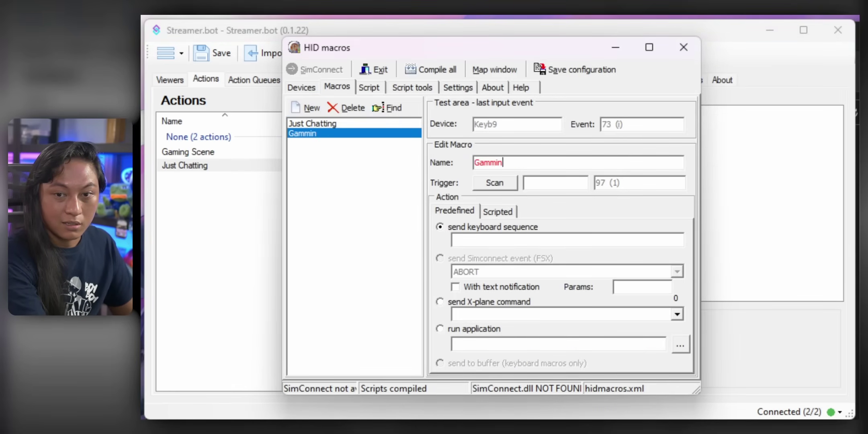
pyautogui.write('g')
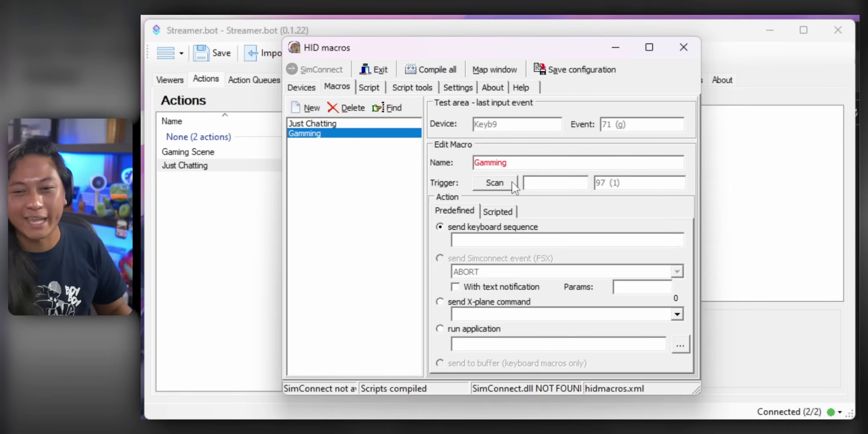
pyautogui.click(510, 184)
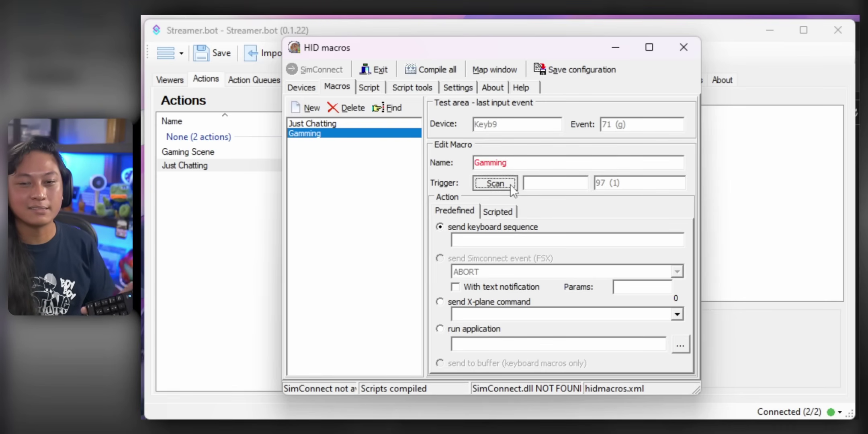
pyautogui.press('KP_2')
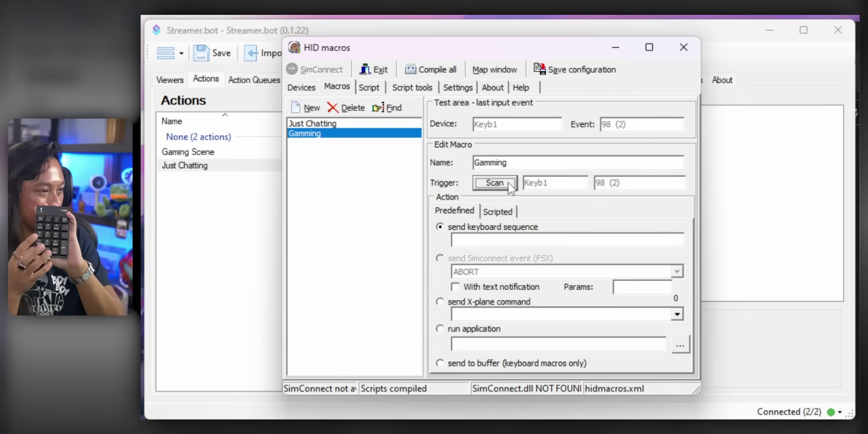
pyautogui.click(662, 418)
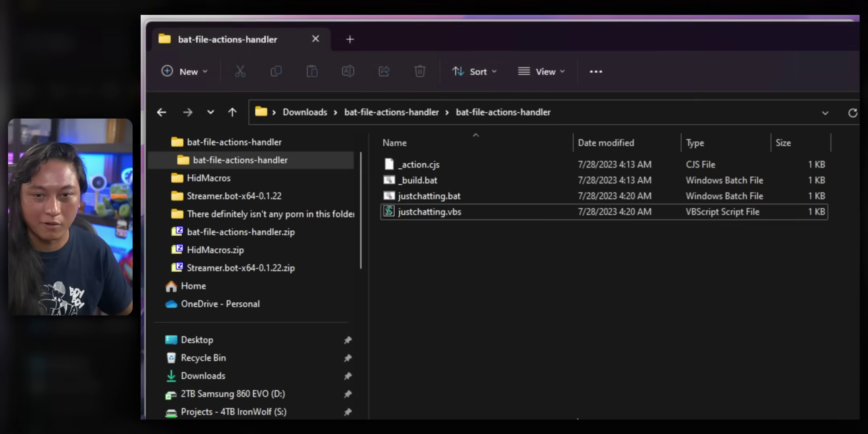
# Run _build.bat with action name 'Gaming Scene' and file name 'gaming'.
pyautogui.click(420, 180)
pyautogui.doubleClick(591, 180)
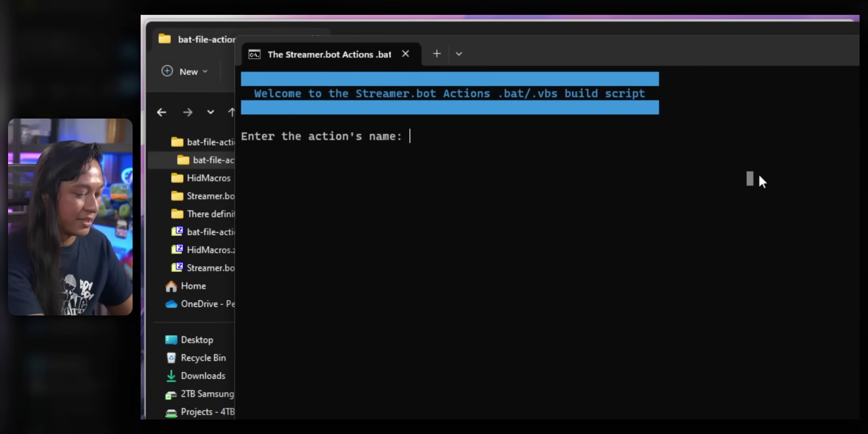
pyautogui.write('Gaming S')
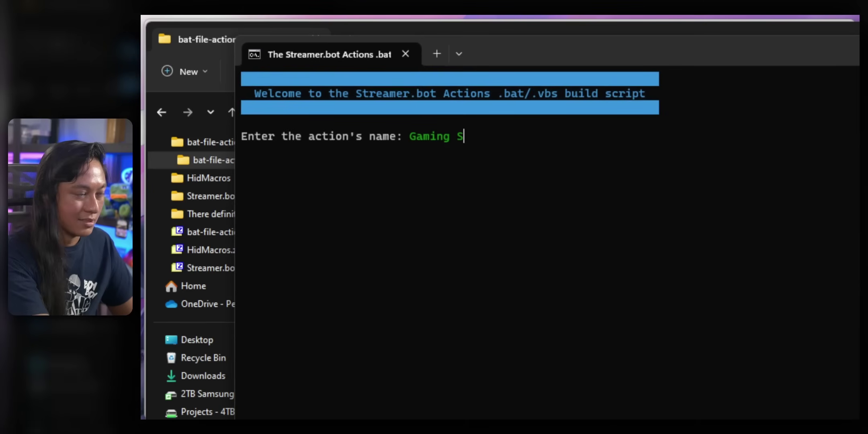
pyautogui.write('cene')
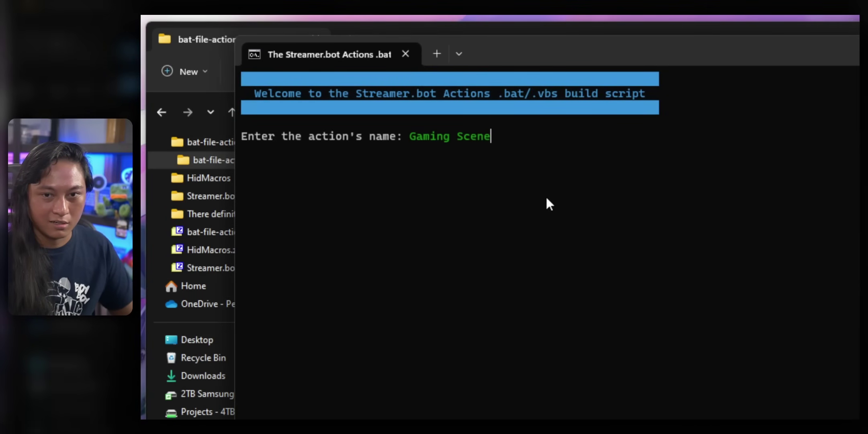
pyautogui.press('Return')
pyautogui.write('gaming')
pyautogui.press('Return')
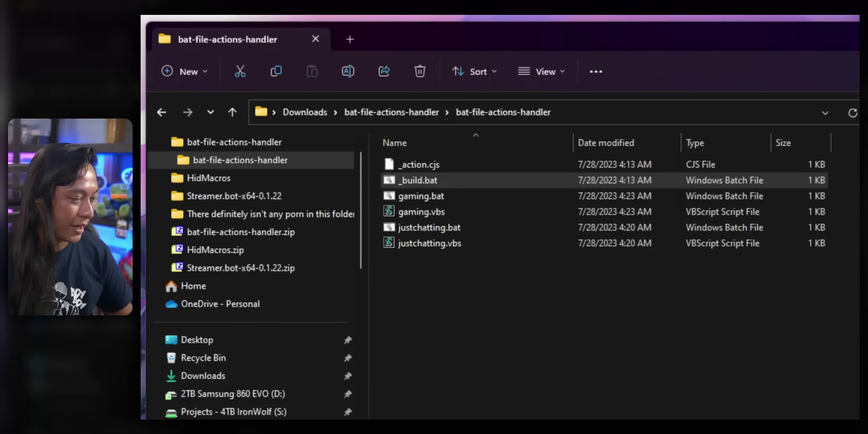
# Set the Gamming macro to run the generated gaming script.
pyautogui.hotkey('alt', 'Tab')
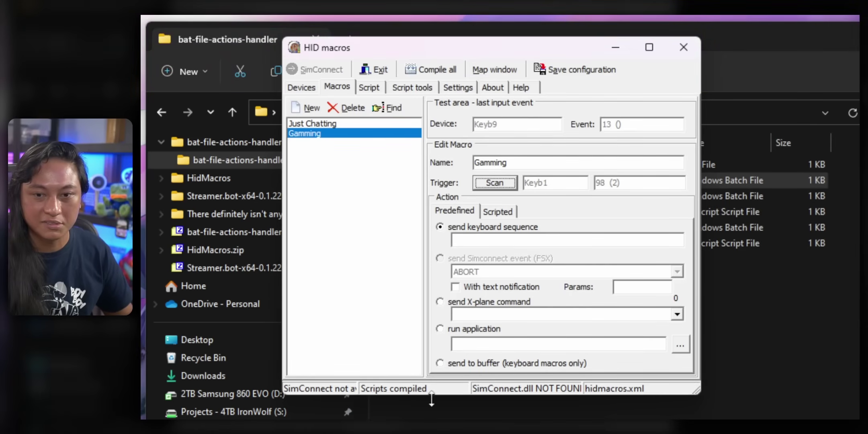
pyautogui.click(464, 331)
pyautogui.click(683, 347)
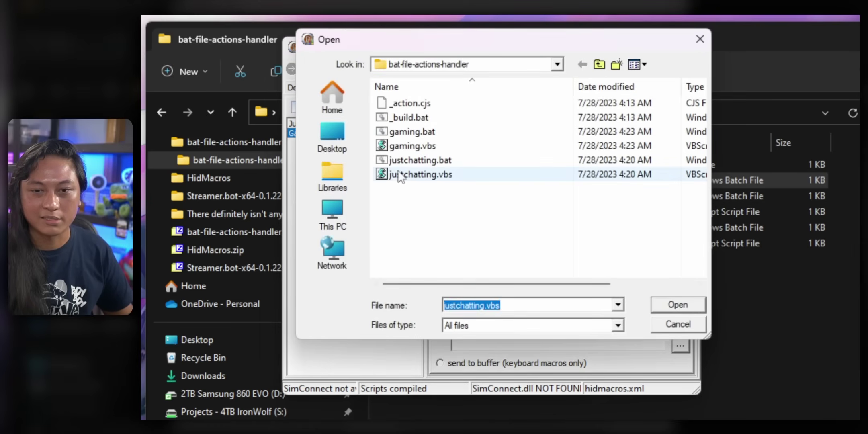
pyautogui.doubleClick(416, 146)
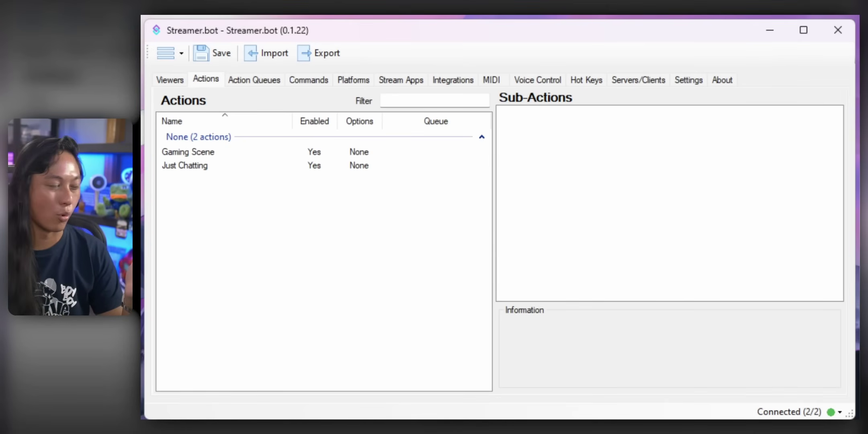
# Create a new Streamer.bot action named 'Countdown'.
pyautogui.rightClick(181, 189)
pyautogui.click(202, 197)
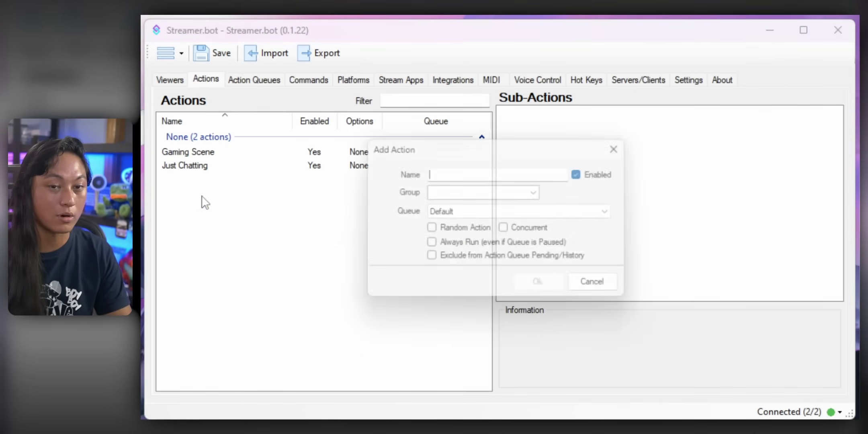
pyautogui.write('Countdown')
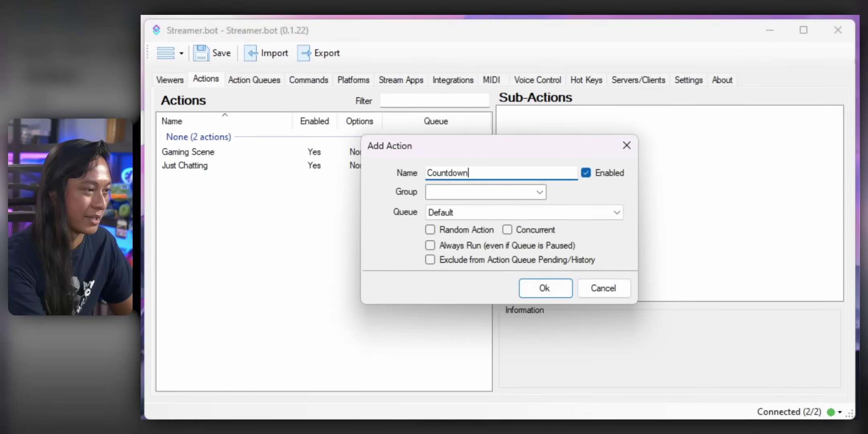
pyautogui.press('Return')
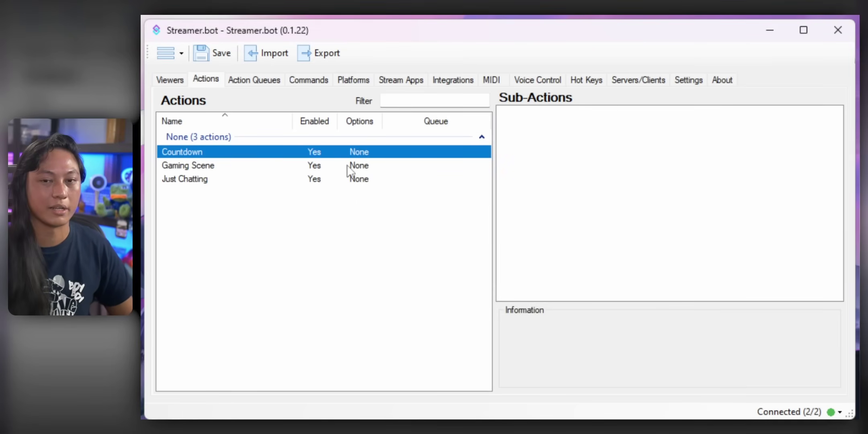
# Add a Twitch Send Message to Channel sub-action that posts '3'.
pyautogui.rightClick(500, 111)
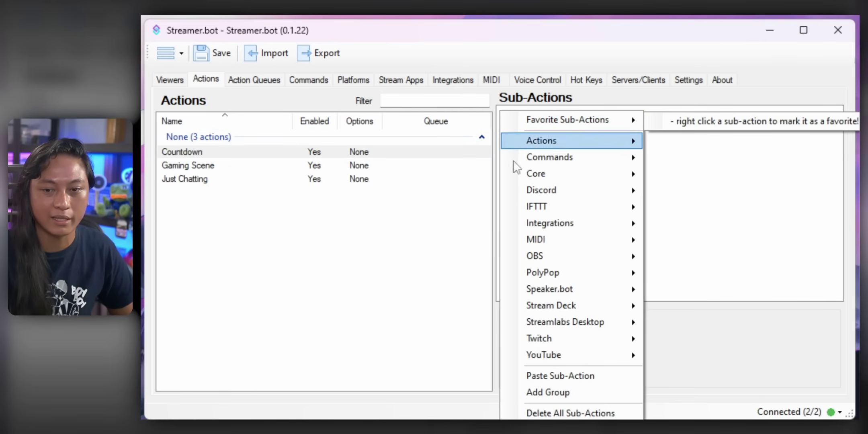
pyautogui.moveTo(532, 339)
pyautogui.moveTo(674, 370)
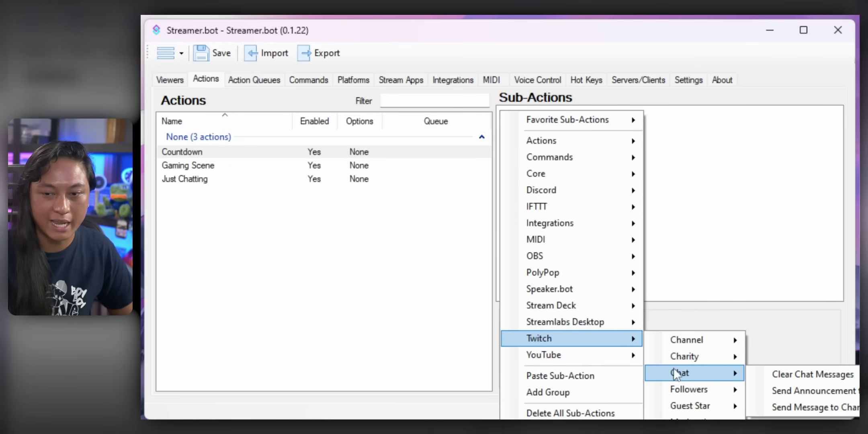
pyautogui.click(816, 407)
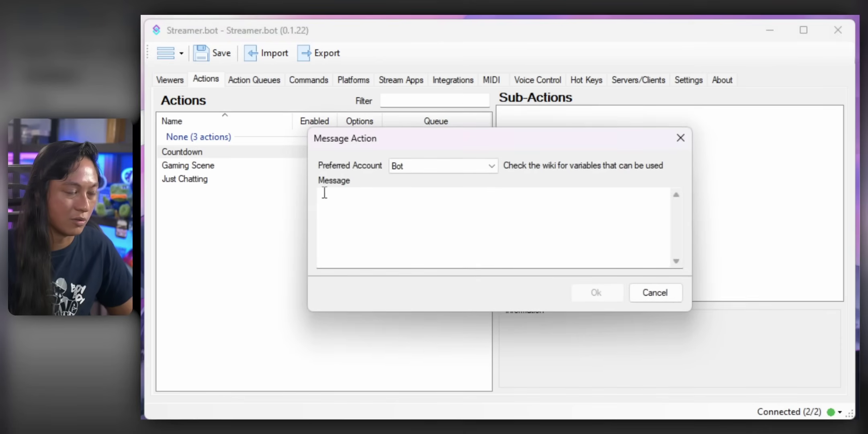
pyautogui.write('3')
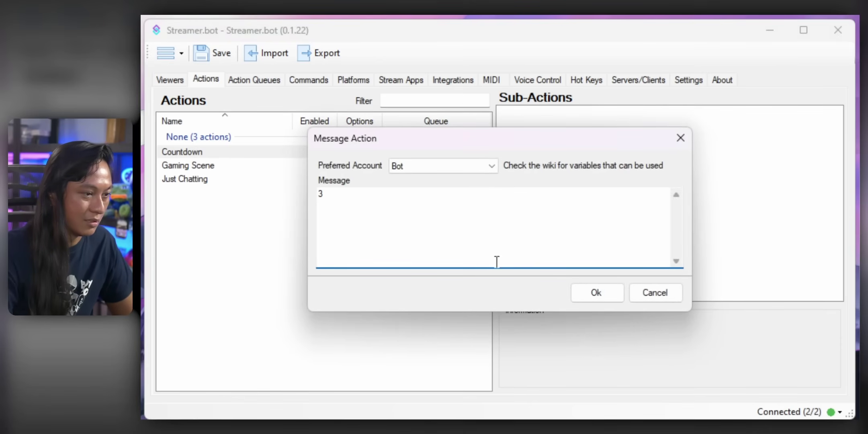
pyautogui.click(589, 291)
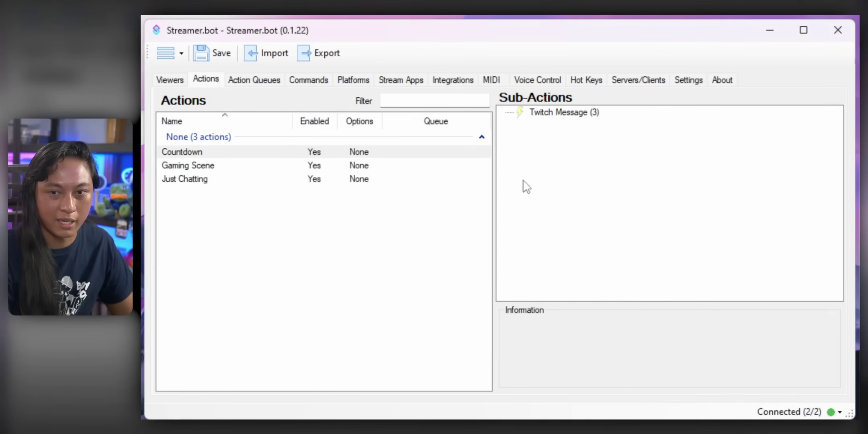
# Add a one-second Core Delay sub-action after the message.
pyautogui.rightClick(505, 126)
pyautogui.moveTo(533, 186)
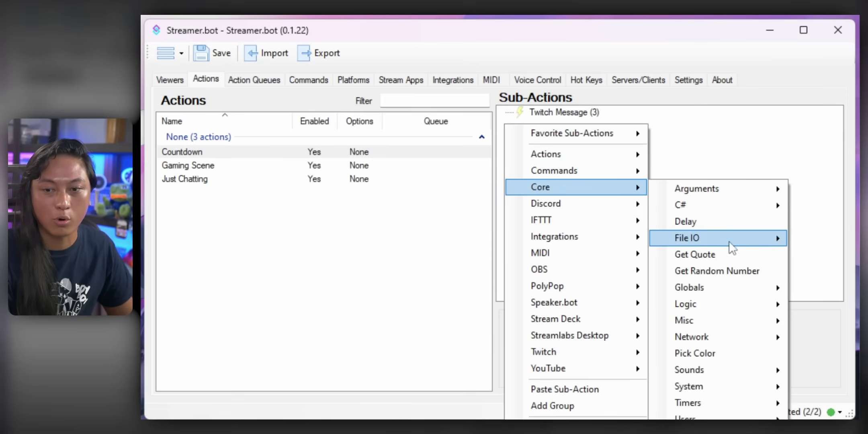
pyautogui.click(692, 220)
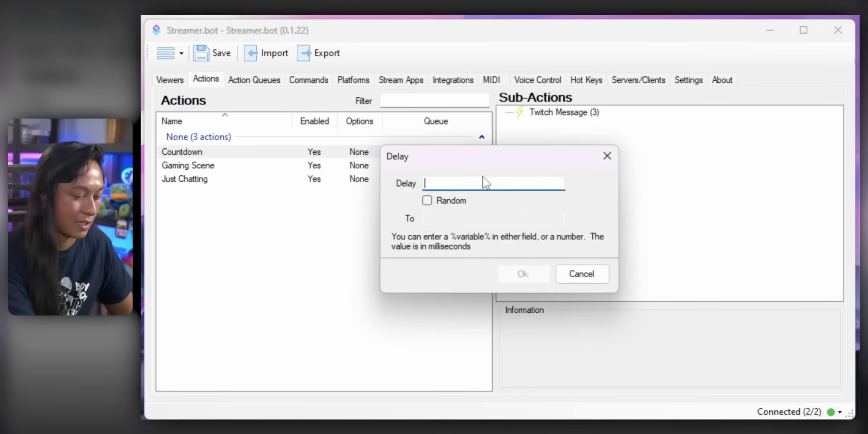
pyautogui.write('1000')
pyautogui.press('Return')
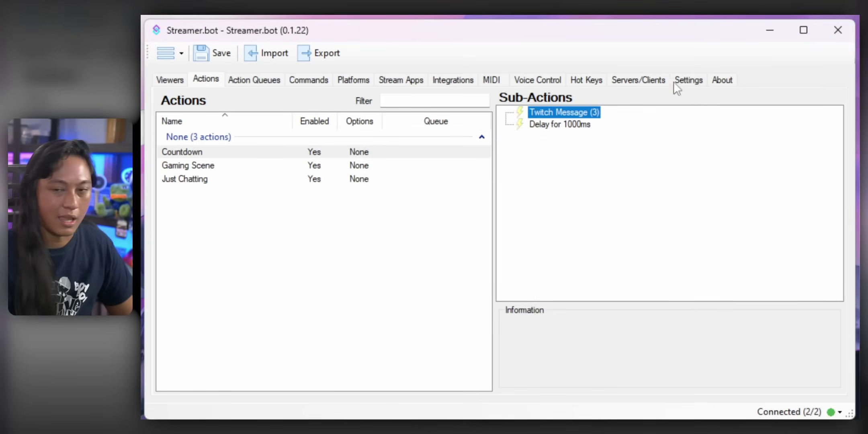
# Duplicate the '3' message step and change the copy to '2'.
pyautogui.rightClick(577, 113)
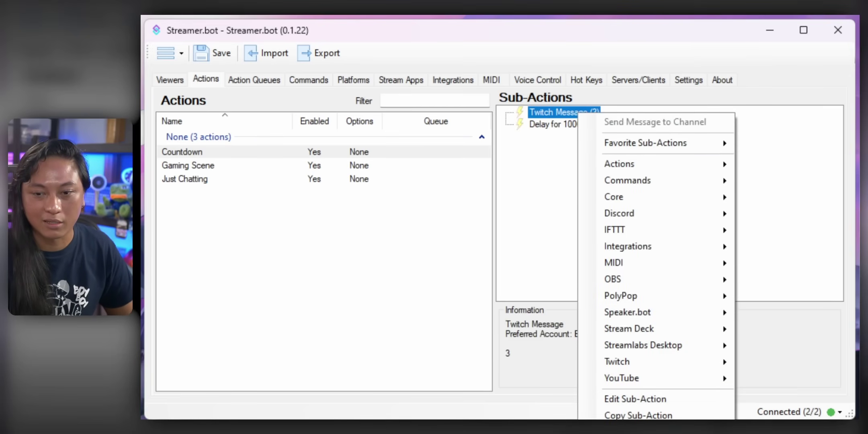
pyautogui.click(643, 419)
pyautogui.click(582, 139)
pyautogui.rightClick(582, 139)
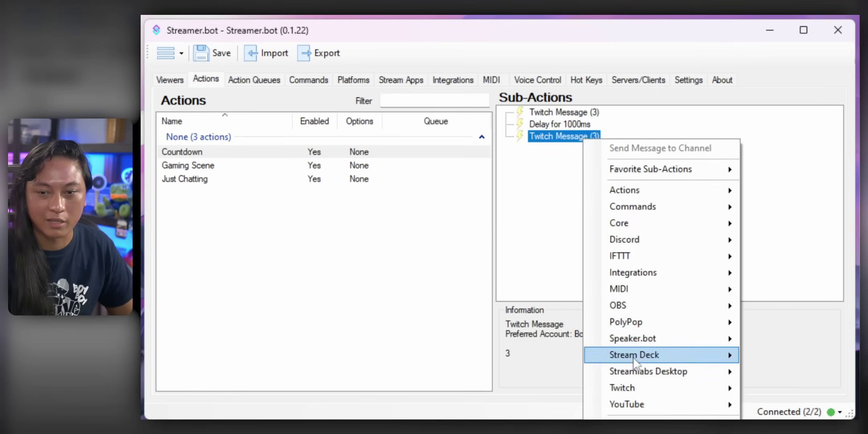
pyautogui.click(643, 419)
pyautogui.press('BackSpace')
pyautogui.write('2')
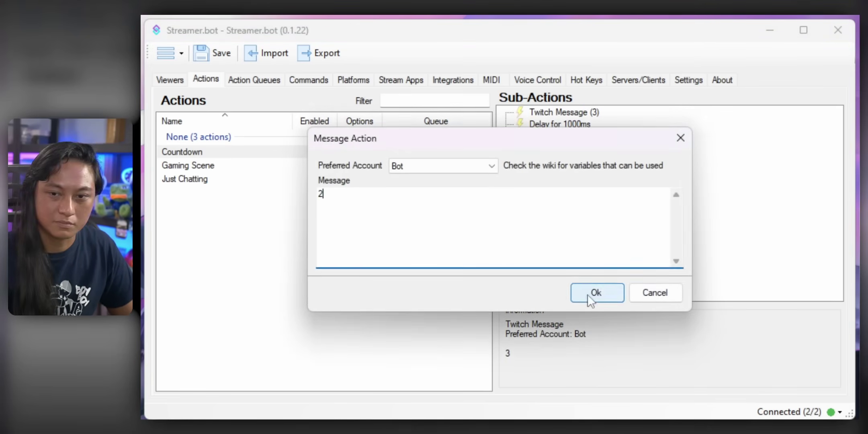
pyautogui.click(597, 293)
# Duplicate more steps and edit the remaining messages to '1' and 'COOM!'.
pyautogui.rightClick(580, 137)
pyautogui.click(643, 419)
pyautogui.doubleClick(555, 160)
pyautogui.press('BackSpace')
pyautogui.write('1')
pyautogui.click(596, 292)
pyautogui.rightClick(539, 184)
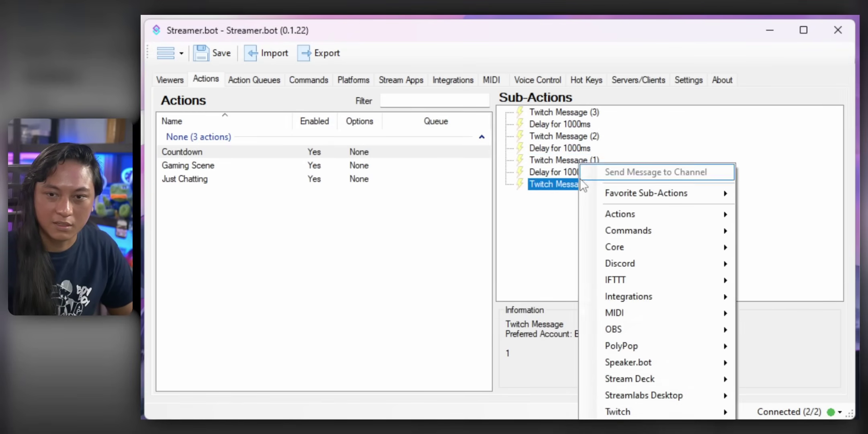
pyautogui.doubleClick(539, 184)
pyautogui.write('COOM!')
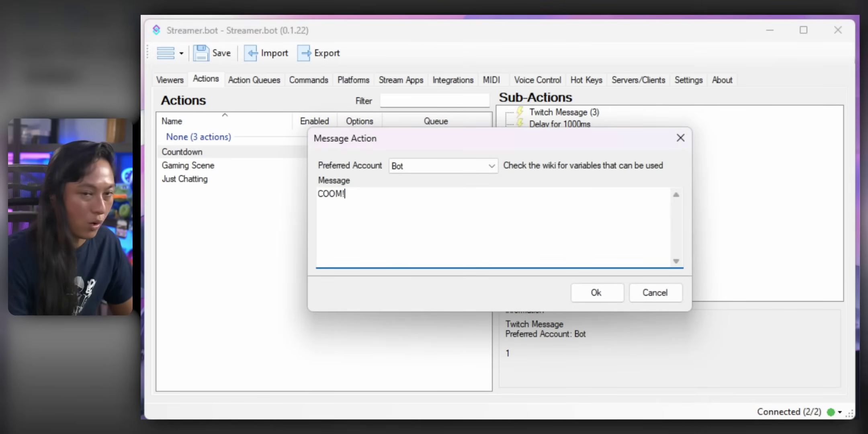
pyautogui.click(607, 291)
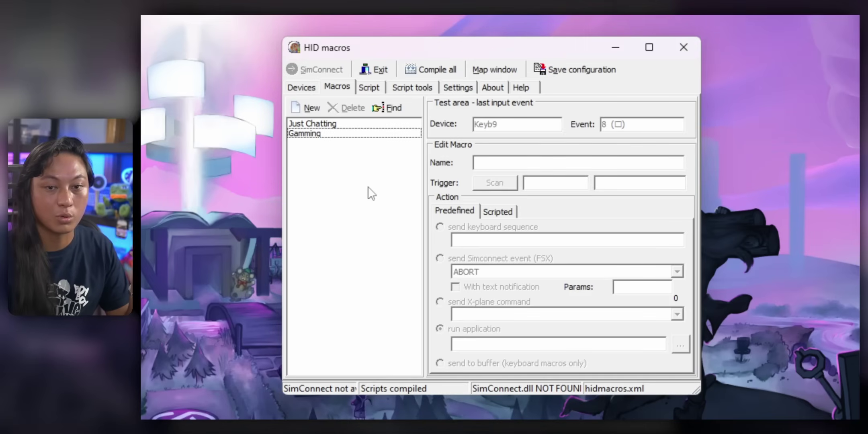
# Add a 'Countdown' macro triggered by spare keypad key 3, set to run an application.
pyautogui.click(297, 112)
pyautogui.write('Countdown')
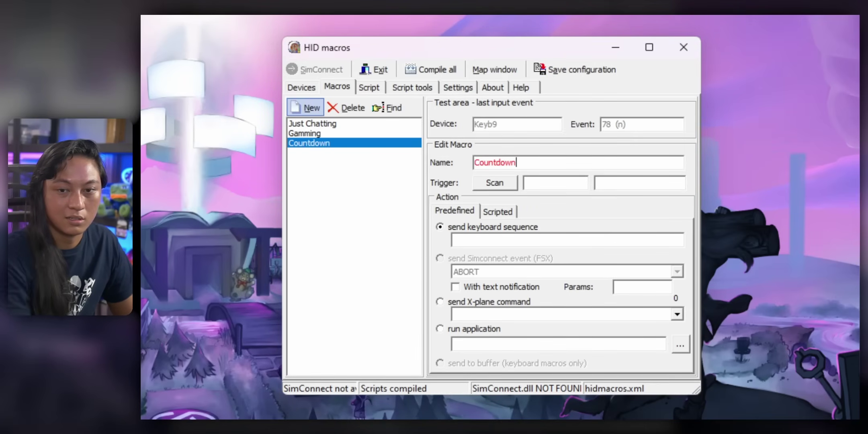
pyautogui.click(494, 182)
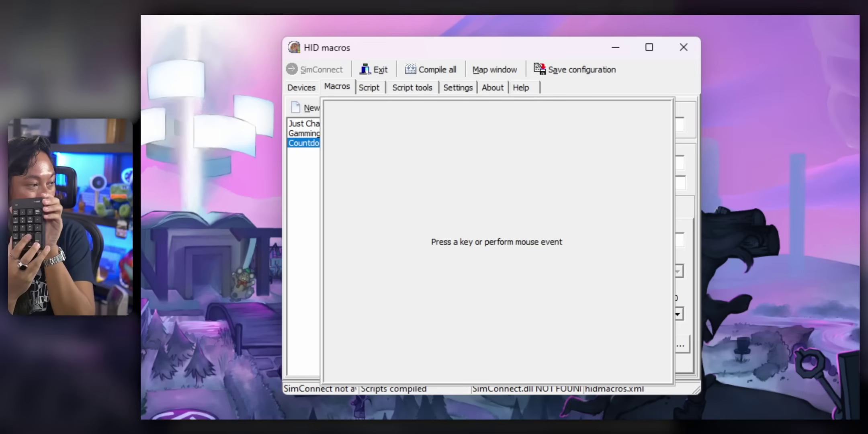
pyautogui.press('KP_3')
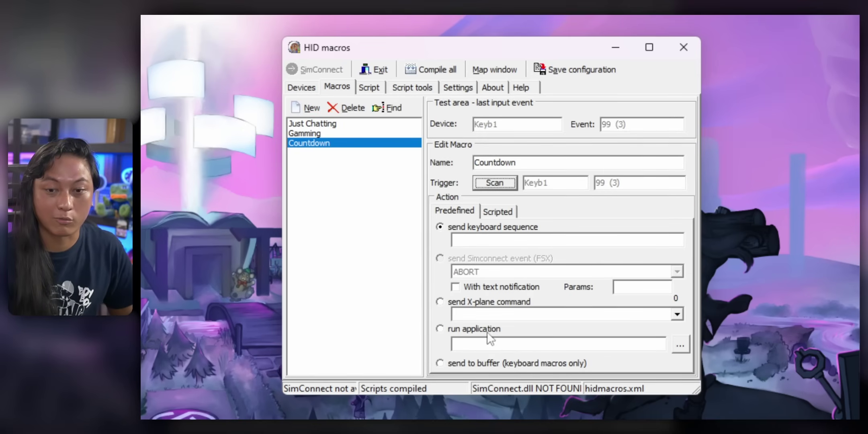
pyautogui.click(483, 329)
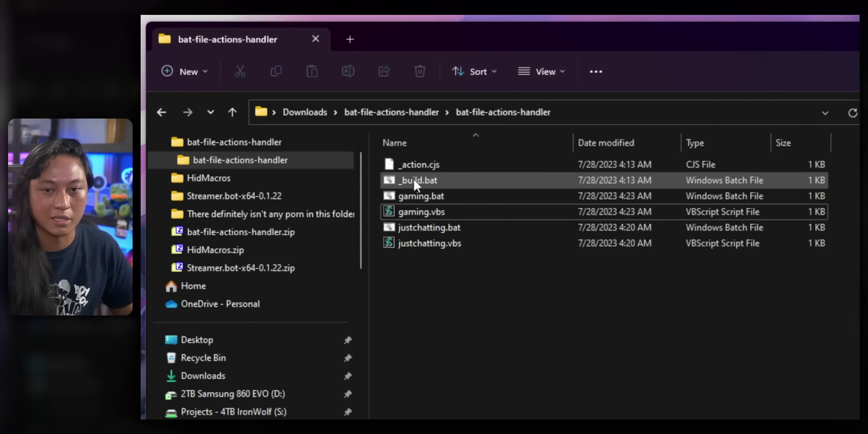
# Run _build.bat to generate countdown scripts for the 'Countdown' action.
pyautogui.doubleClick(434, 179)
pyautogui.write('Countdown')
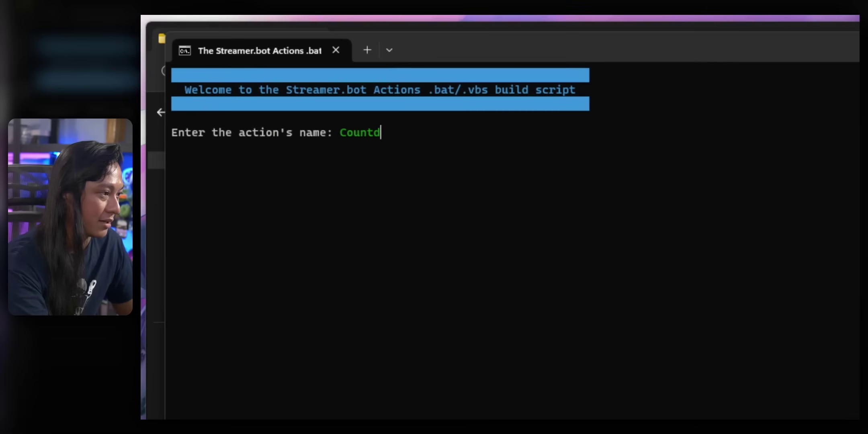
pyautogui.press('Return')
pyautogui.write('countdo')
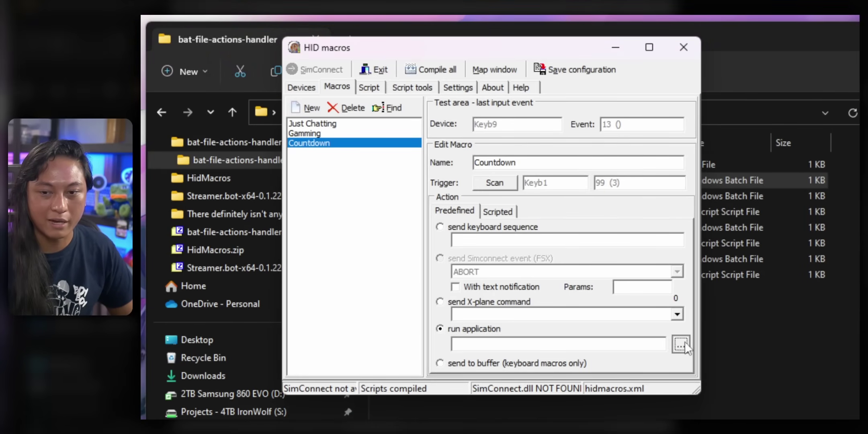
# Set the Countdown macro to run countdown.vbs, then test it with keypad 3.
pyautogui.click(680, 345)
pyautogui.click(426, 148)
pyautogui.doubleClick(426, 146)
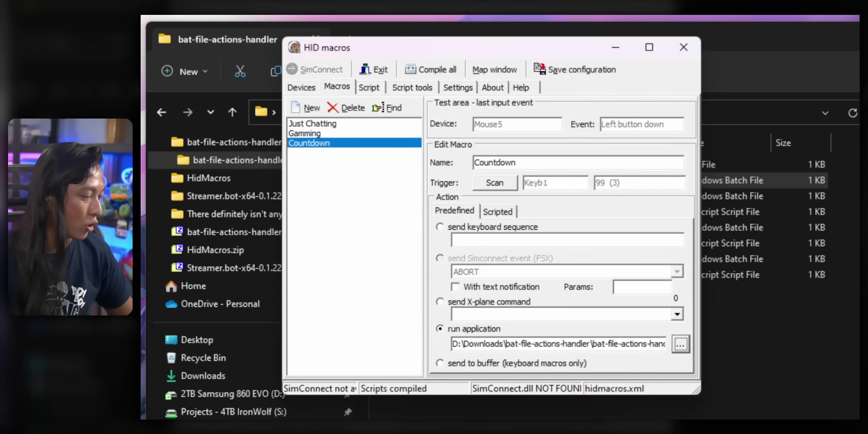
pyautogui.press('KP_3')
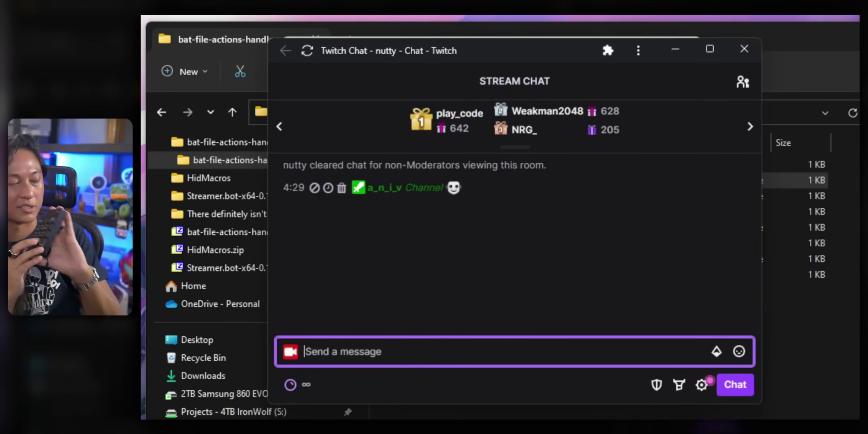